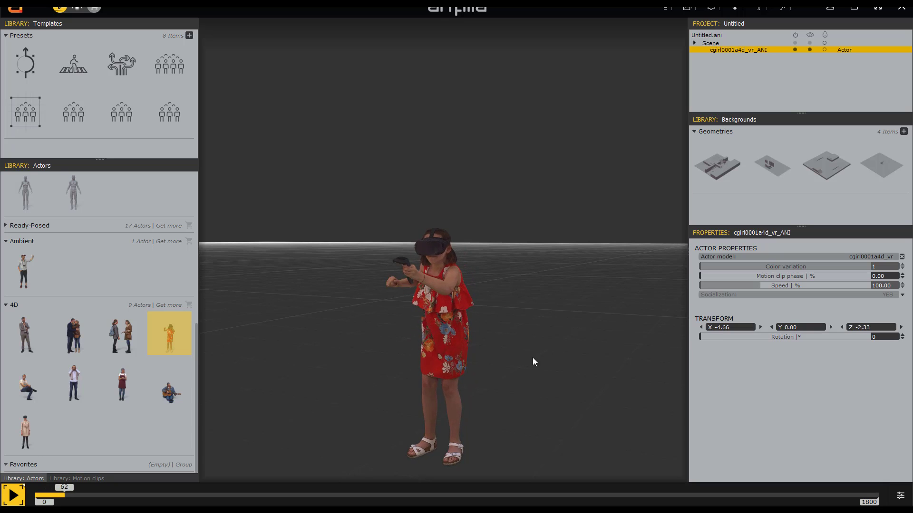
Orbit around the girl and talking couple, then import the Anima file, replacing actors with realistic characters.
middle_click_drag(534, 359, 3, 375)
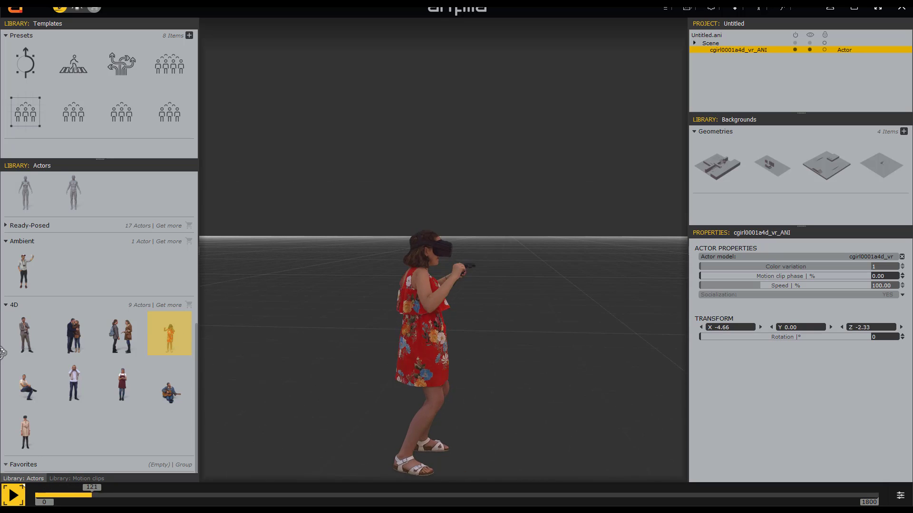
scroll(401, 313, "up", 4)
scroll(401, 313, "down", 2)
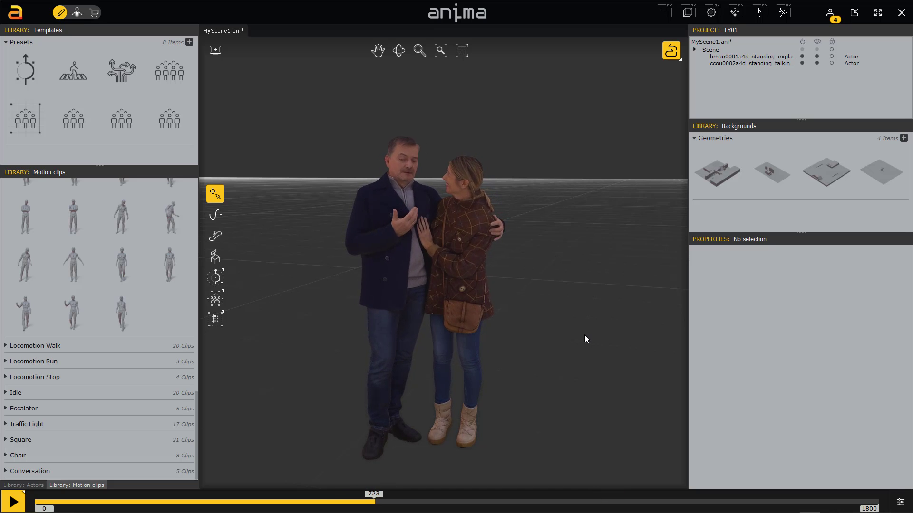
middle_click_drag(514, 316, 527, 357)
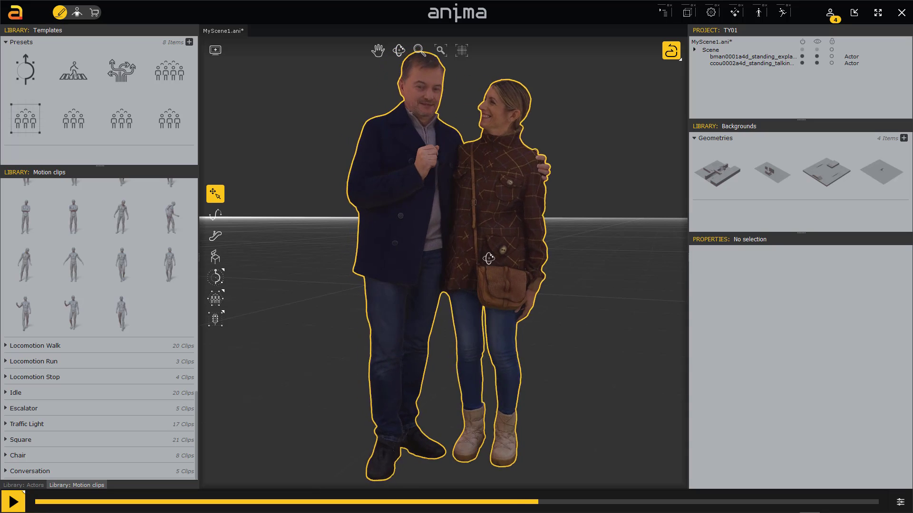
middle_click_drag(488, 259, 488, 236, "alt")
middle_click_drag(487, 276, 478, 216)
right_click_drag(478, 215, 476, 196)
middle_click_drag(481, 265, 489, 235)
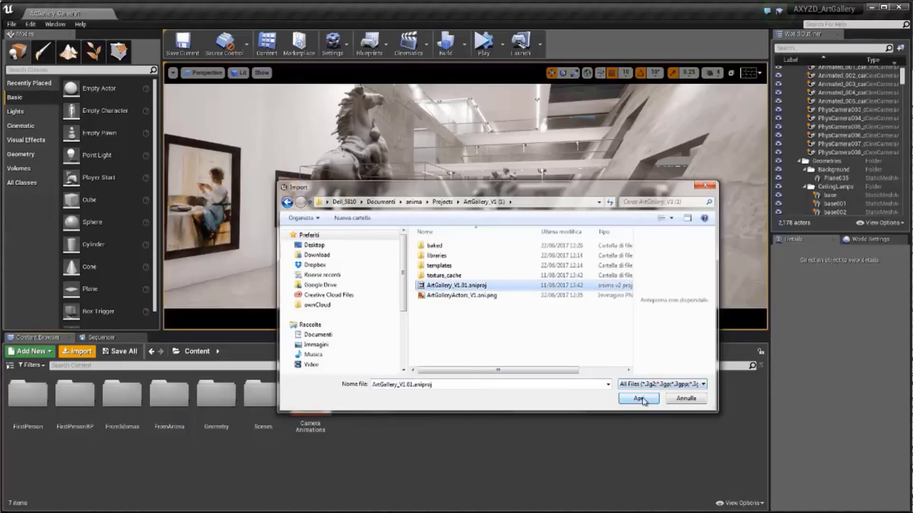
left_click(638, 399)
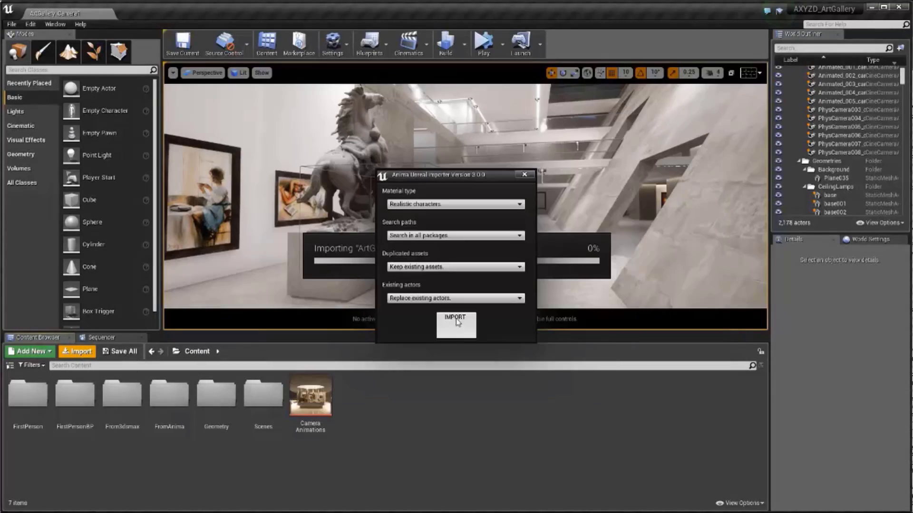
left_click(455, 321)
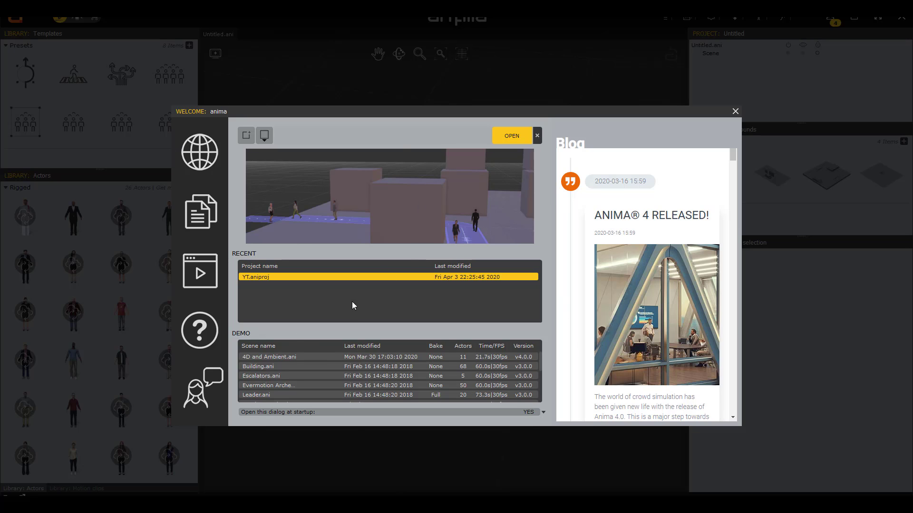
Preview the demo scenes in the Welcome list, including Escalators, Leader and Tribune.
left_click(329, 357)
left_click(327, 366)
left_click(326, 376)
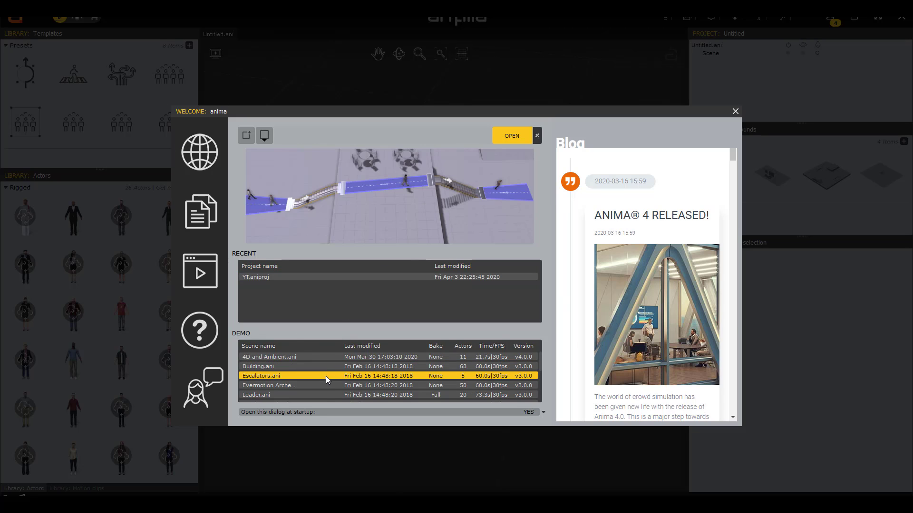
left_click(326, 393)
scroll(326, 378, "down", 2)
left_click(328, 377)
scroll(328, 381, "down", 2)
left_click(314, 385)
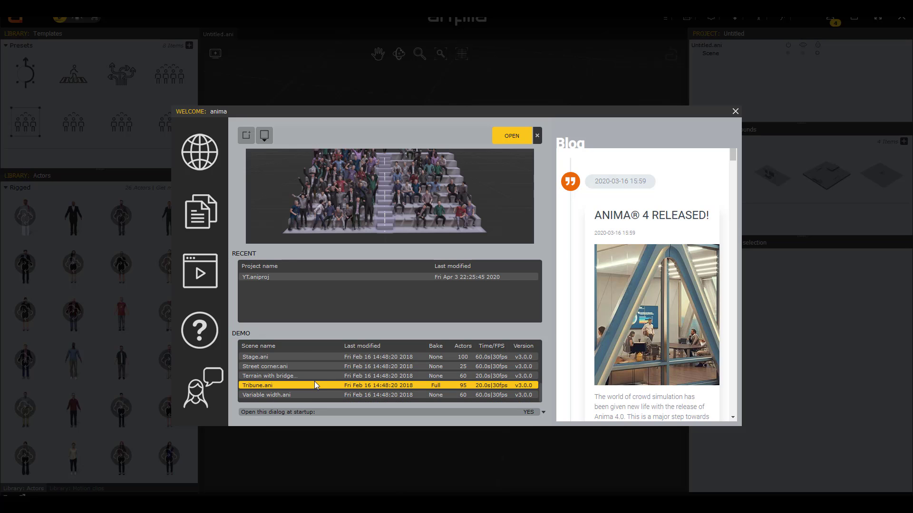
Compare the Street corner, bridge terrain and Tribune previews, then open Street corner.ani.
left_click(321, 366)
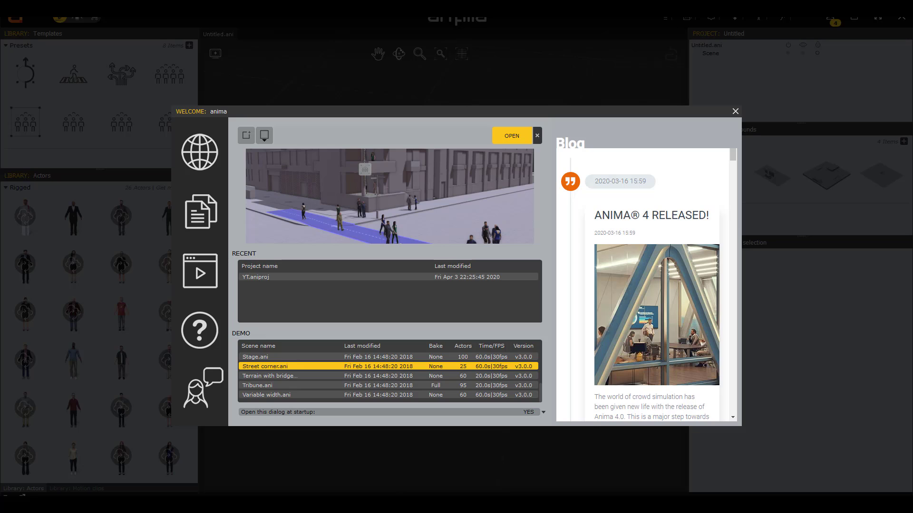
left_click(357, 375)
left_click(360, 367)
left_click(368, 386)
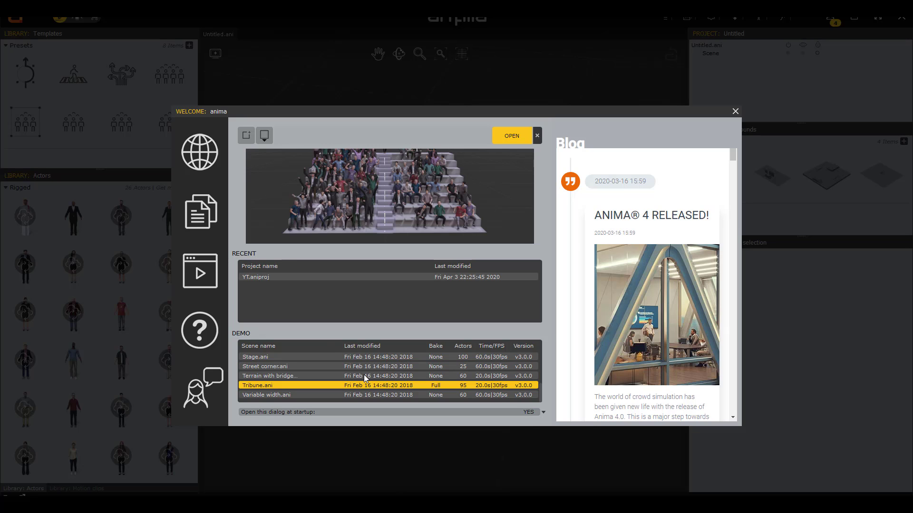
left_click(366, 375)
left_click(382, 367)
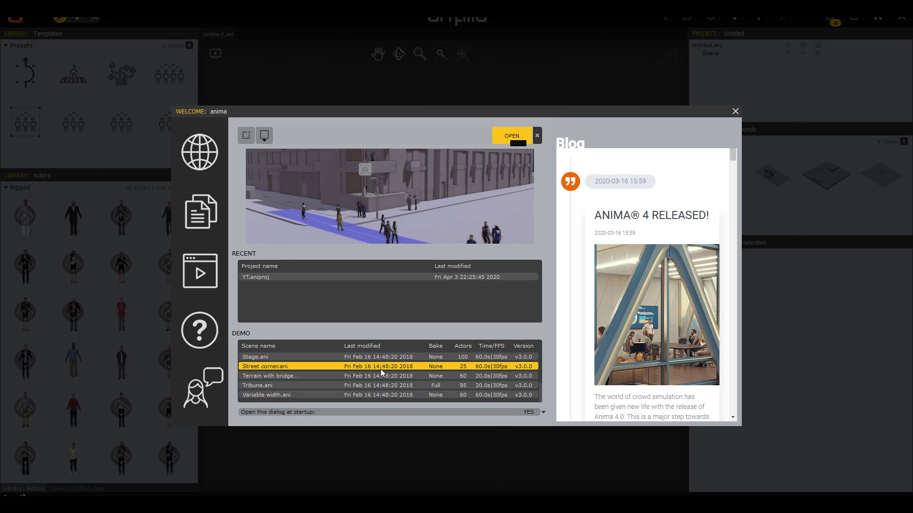
left_click(511, 141)
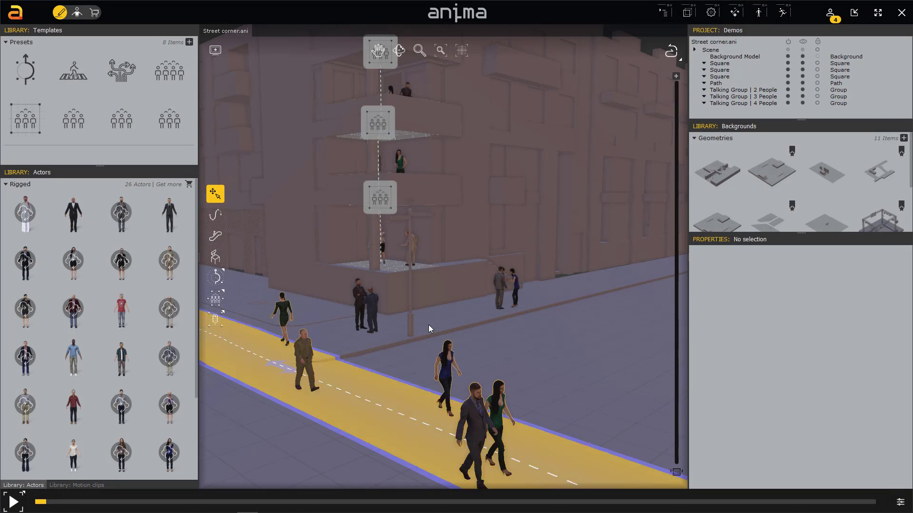
Play the Street corner crowd animation, then stop it with Space.
left_click(13, 502)
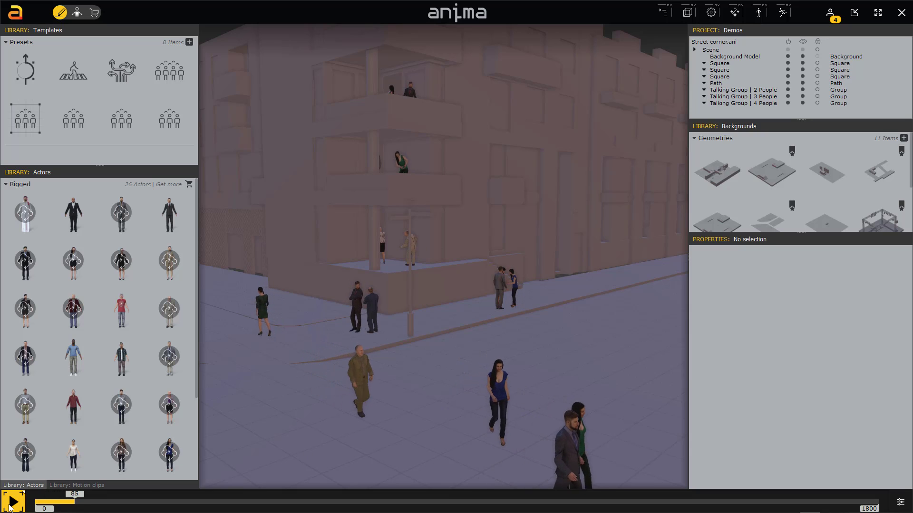
key("space")
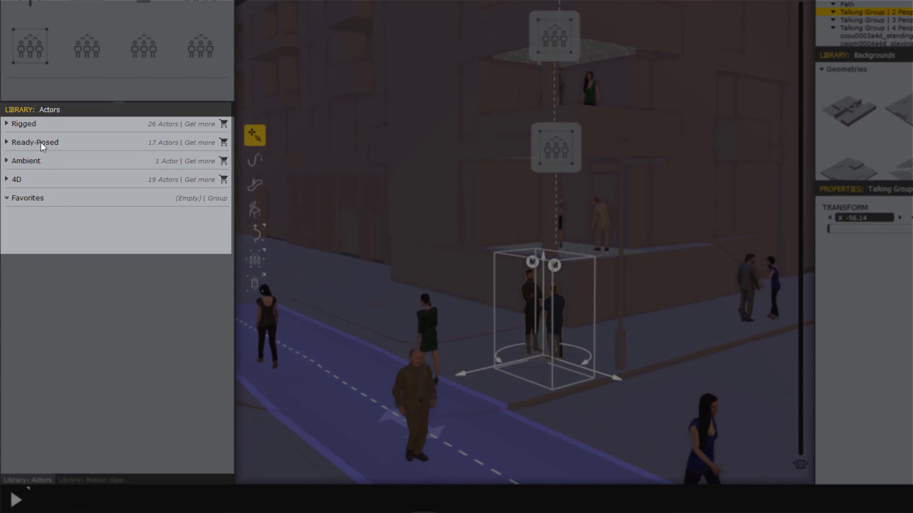
Expand and collapse the Rigged, Ambient and 4D scanned actor categories.
left_click(7, 124)
left_click(5, 123)
left_click(7, 161)
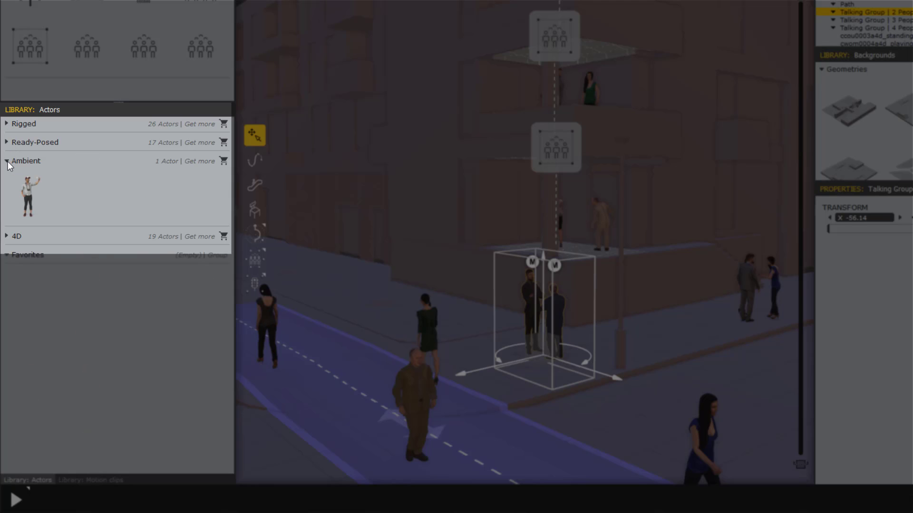
left_click(6, 161)
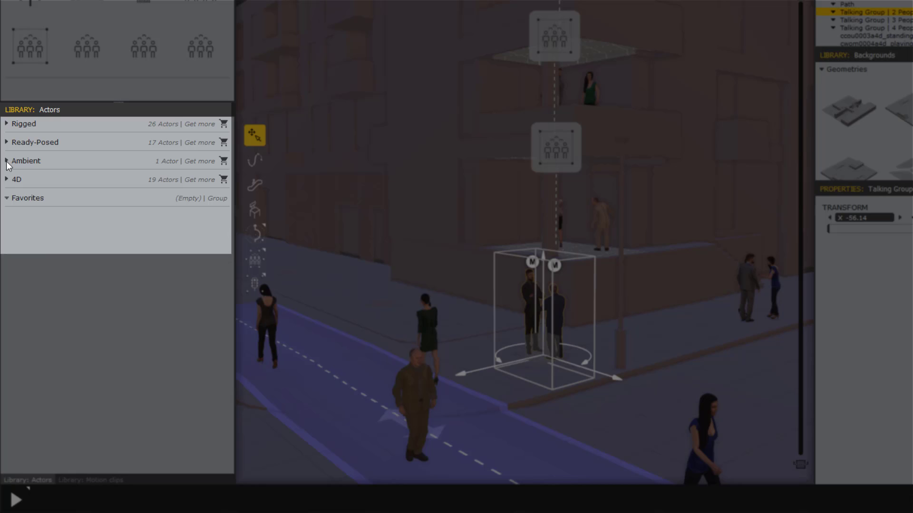
left_click(7, 180)
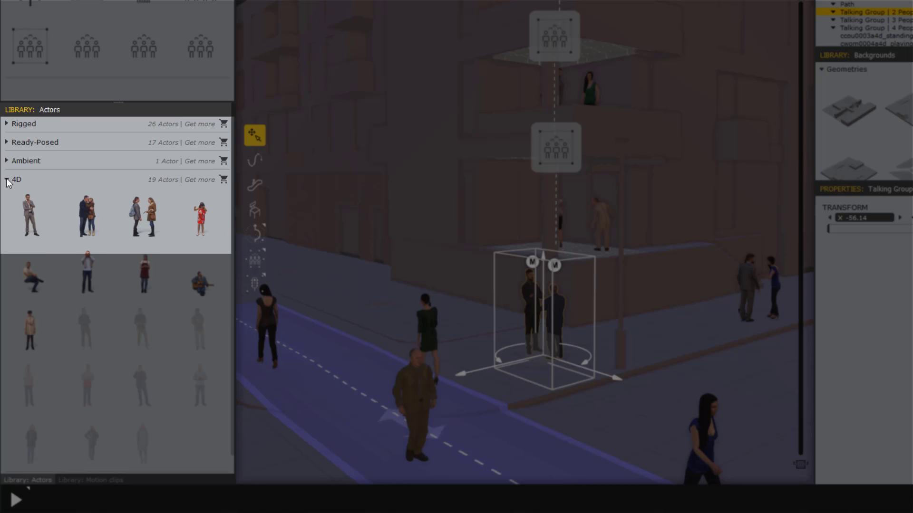
left_click(7, 179)
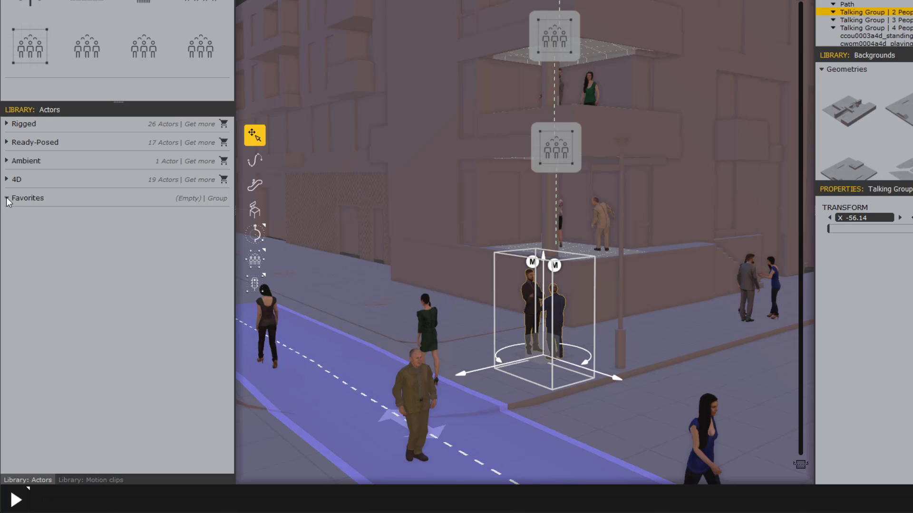
left_click(7, 180)
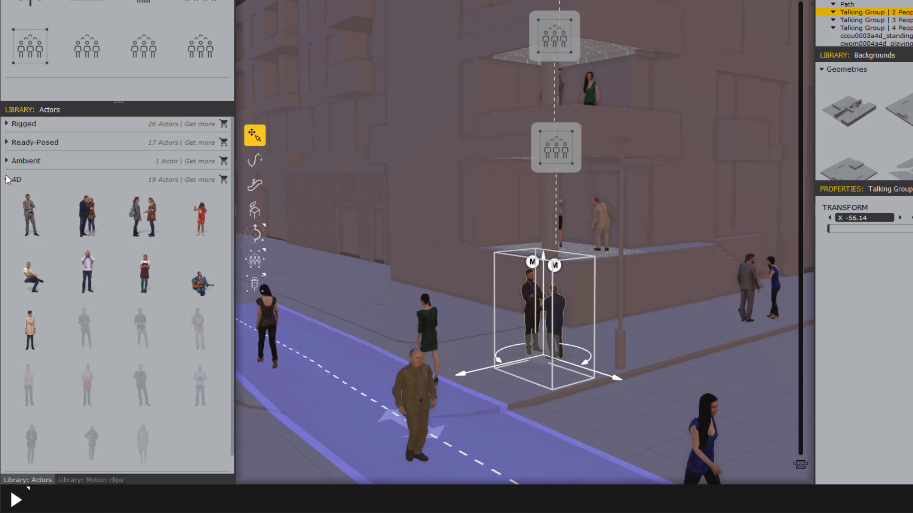
left_click(7, 180)
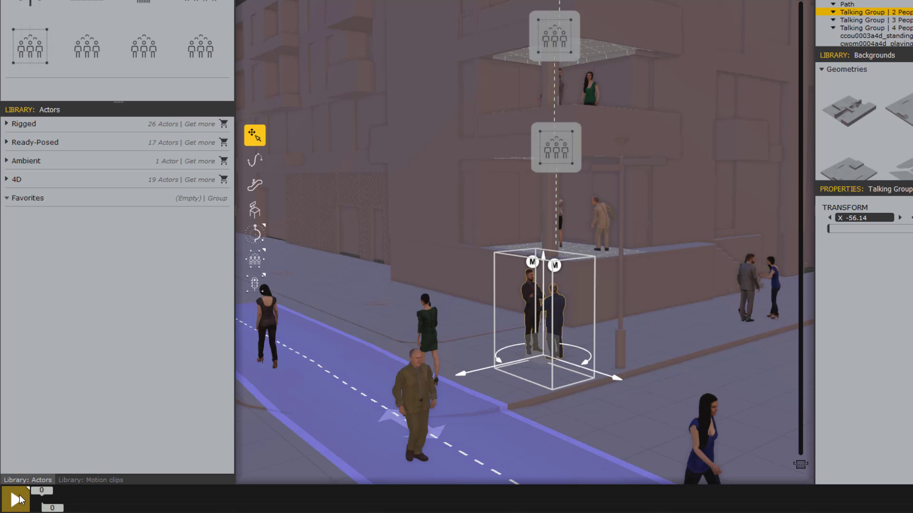
Play and stop the street animation, then show the playback mode choices.
left_click(16, 499)
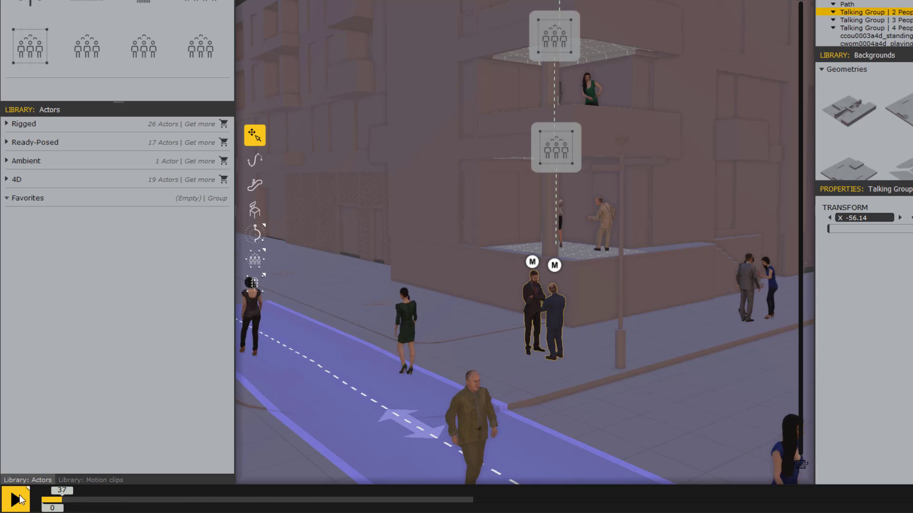
left_click(16, 499)
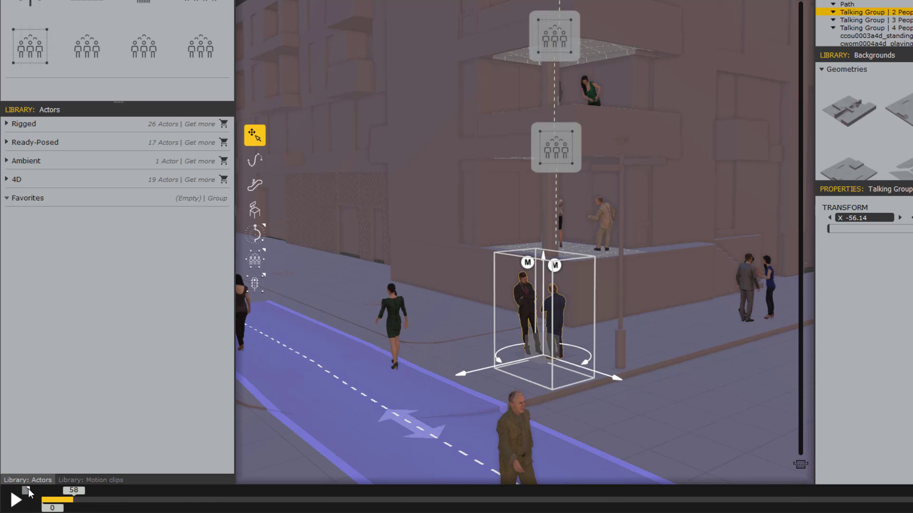
left_click(26, 489)
Switch the library to Motion clips and collapse the Public category.
left_click(97, 480)
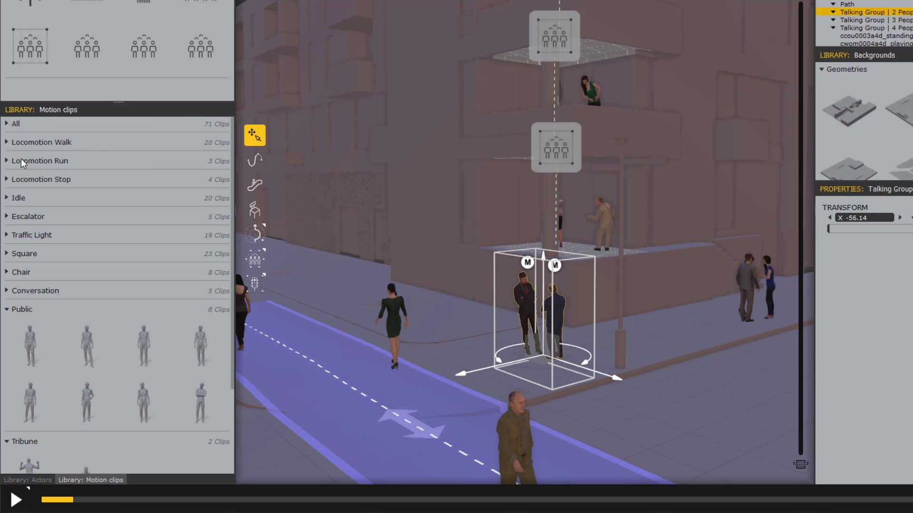
left_click(7, 310)
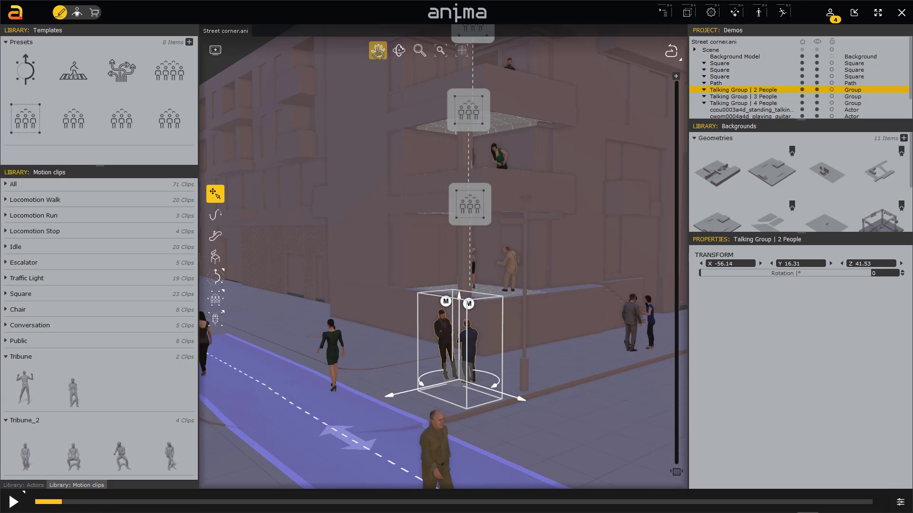
Pan, orbit and zoom the camera to show the building's left face, then turn Zoom off.
left_click(379, 54)
mouse_move(365, 118)
left_mouse_down()
mouse_move(394, 116)
mouse_move(372, 122)
left_mouse_up()
left_click(398, 53)
left_click_drag(344, 156, 437, 138)
left_click(419, 51)
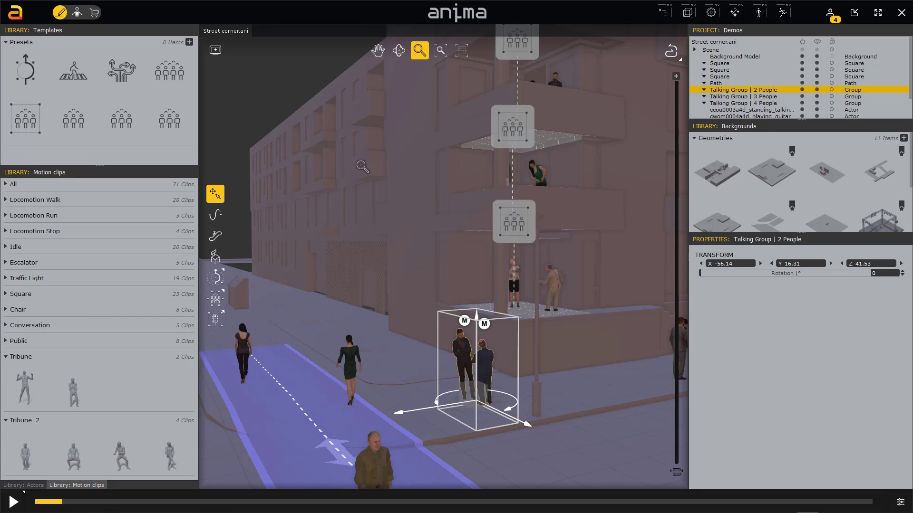
left_click(419, 52)
Open the viewport settings and list the camera control scheme options.
left_click(215, 50)
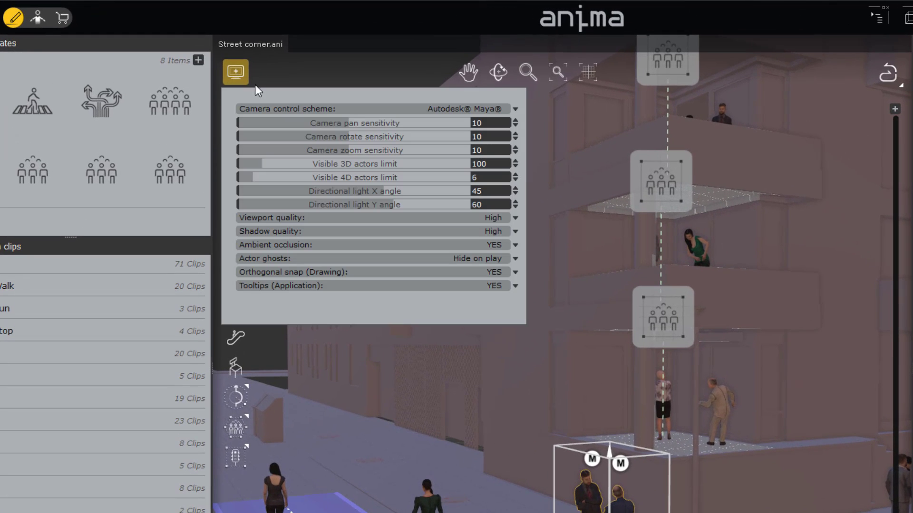
left_click(311, 110)
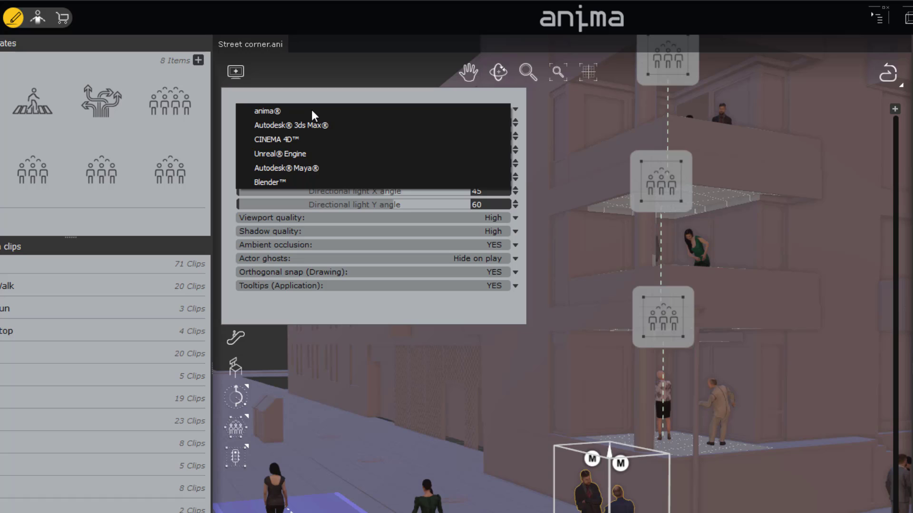
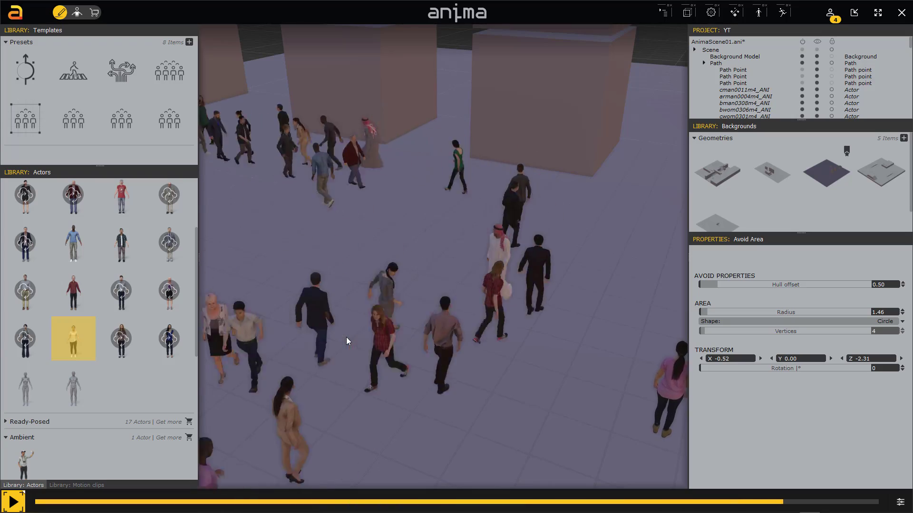
Tilt the view down over the crowd walking along the curved path.
middle_click_drag(346, 337, 433, 329)
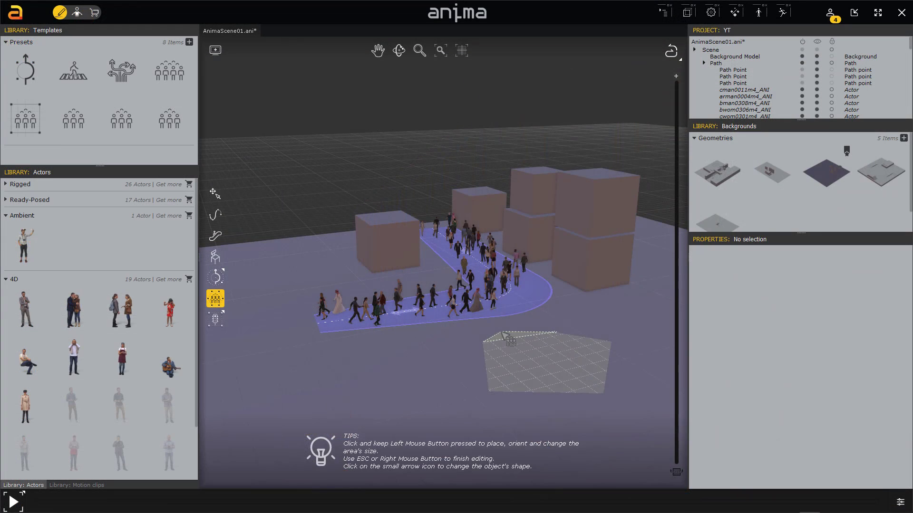
Regenerate the square's crowd from three rigged actors dragged into the CROWD box.
left_click(875, 265)
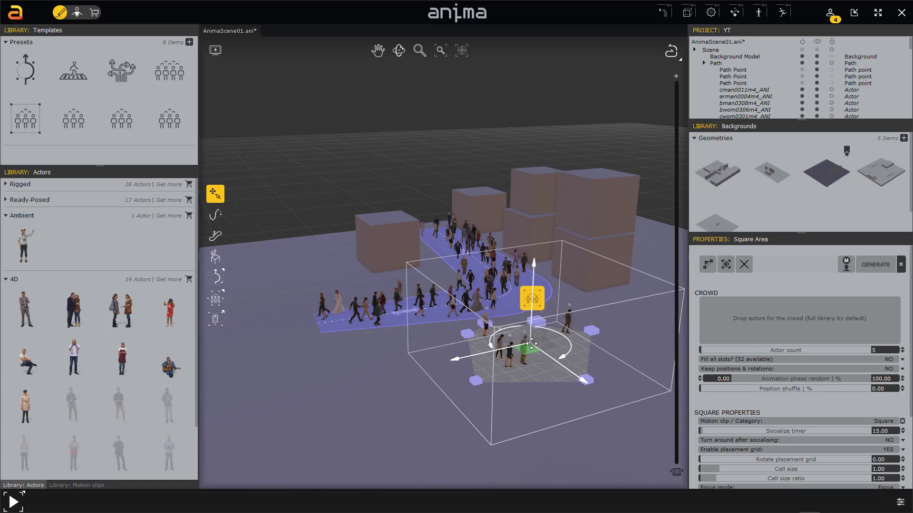
scroll(544, 405, "up", 3)
scroll(600, 410, "down", 2)
left_click(7, 184)
scroll(73, 245, "down", 2)
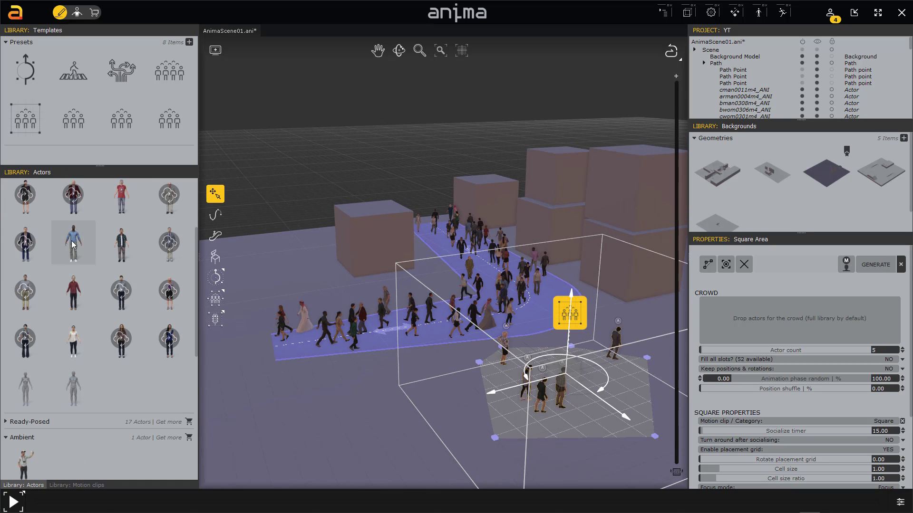
left_click_drag(73, 244, 758, 332)
left_click_drag(73, 292, 792, 332)
left_click_drag(73, 340, 789, 335)
left_click(875, 265)
Select actor cwom0202m4_ANI in the square and orbit low around it.
scroll(568, 414, "up", 2)
left_click(566, 418)
scroll(547, 404, "up", 5)
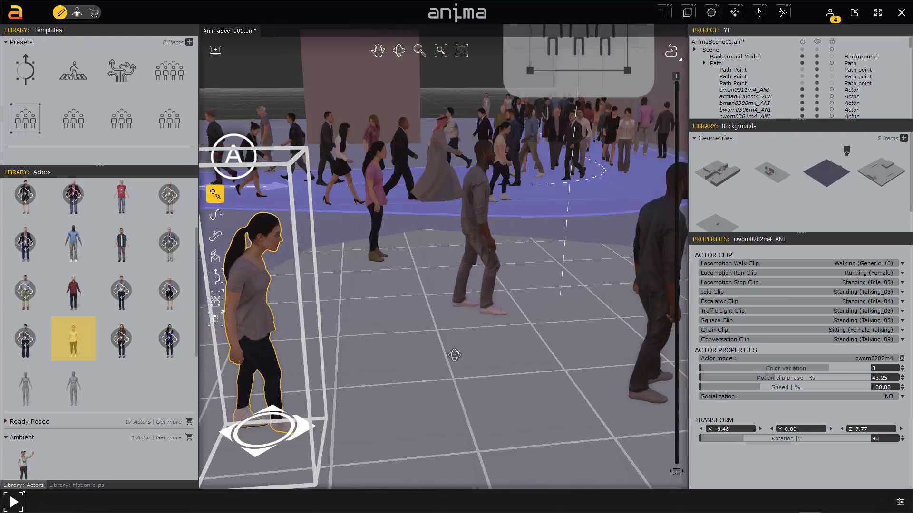
middle_click_drag(455, 353, 560, 341)
scroll(507, 393, "down", 3)
scroll(560, 340, "down", 4)
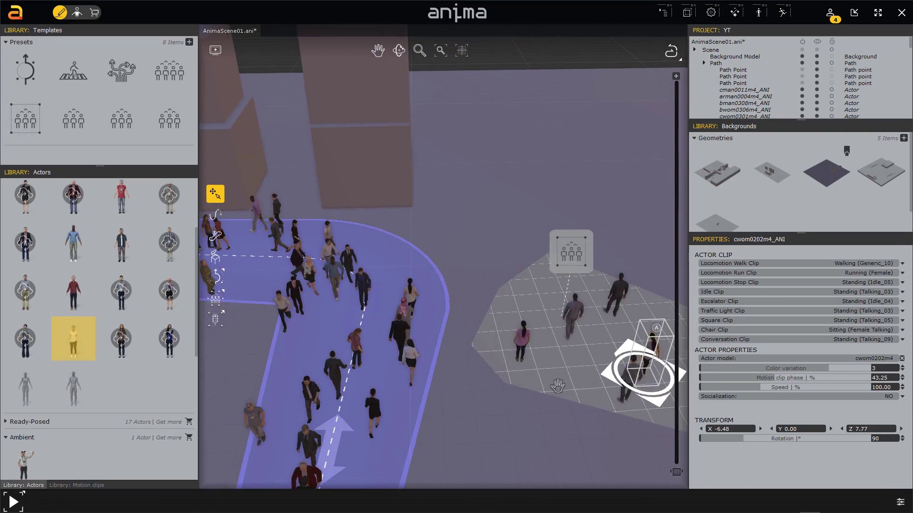
scroll(25, 387, "down", 1)
Expand the Ready-Posed actors group and switch the view to orbit mode.
left_click(6, 393)
scroll(29, 375, "down", 5)
scroll(133, 357, "up", 3)
left_click(398, 50)
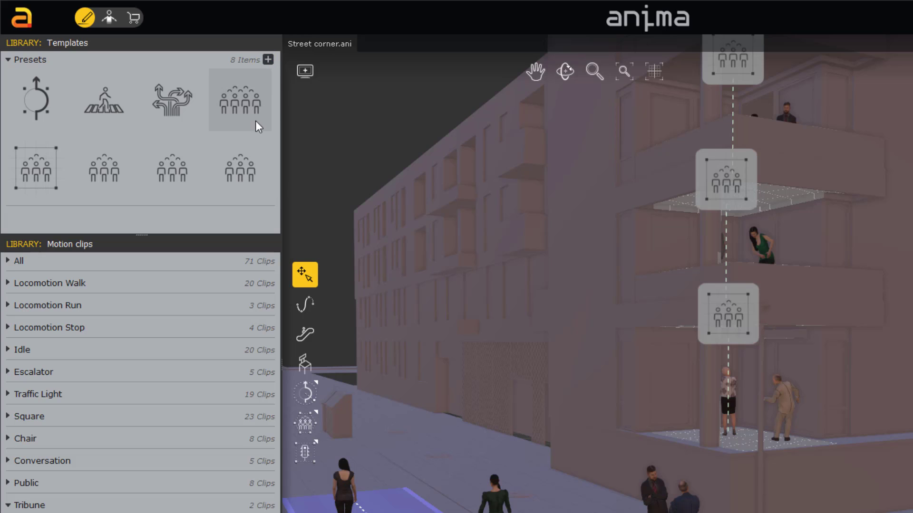
Preview the presets, then show the sync button's Send updates automatically and Maya options.
mouse_move(242, 144)
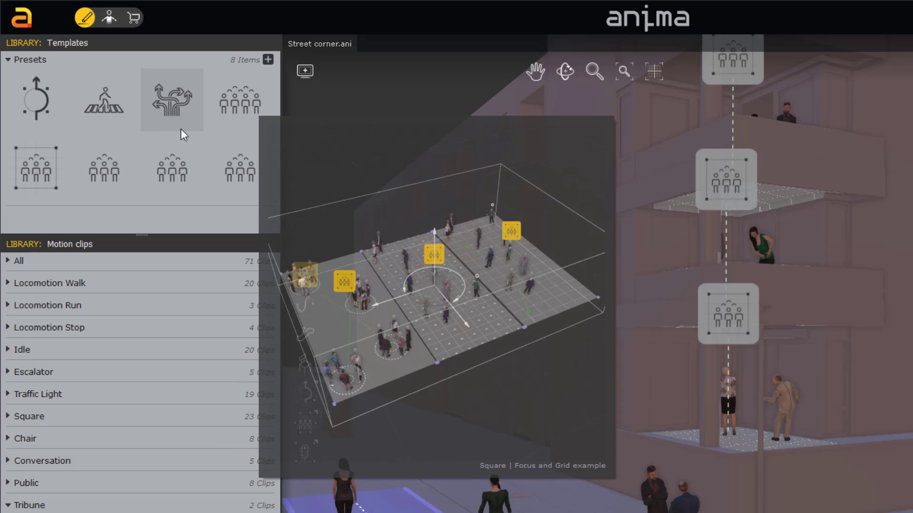
mouse_move(98, 177)
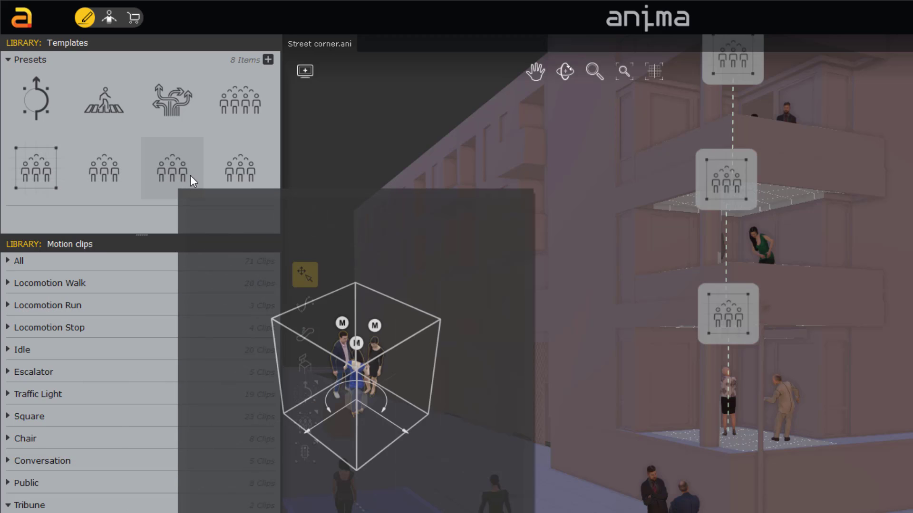
mouse_move(228, 175)
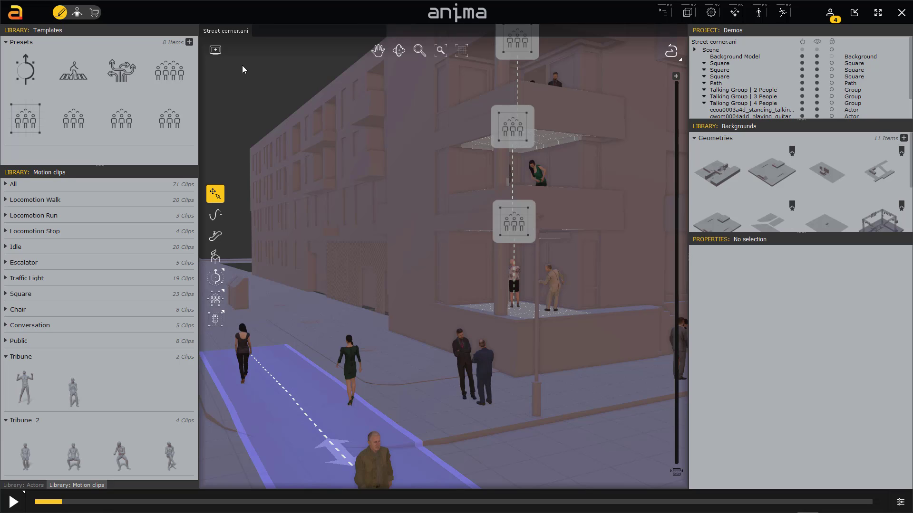
left_click(680, 59)
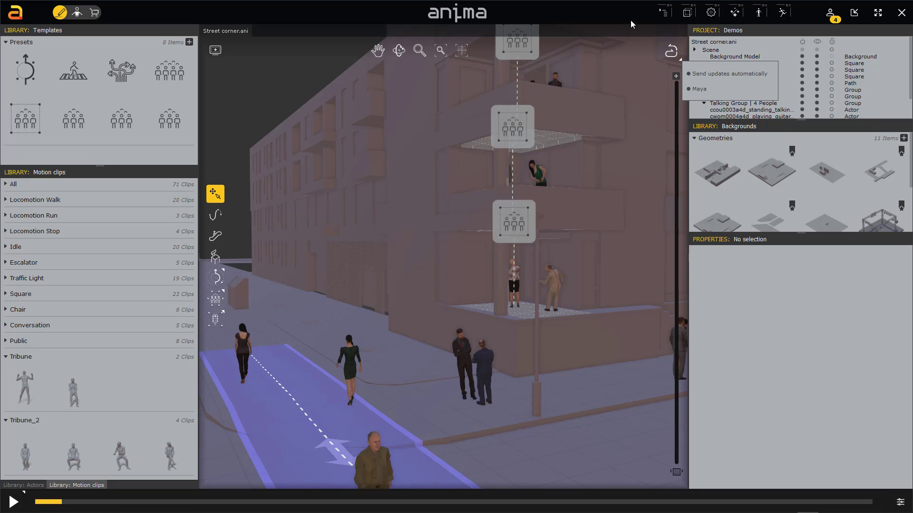
Select Maya's perspShape2 camera and view the Anima scene through it.
left_click(606, 11)
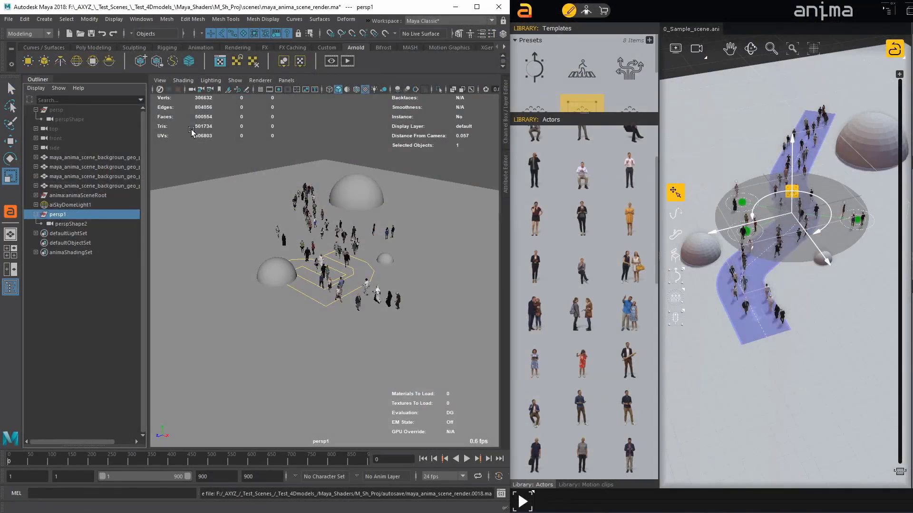
left_click_drag(294, 288, 331, 283, "alt")
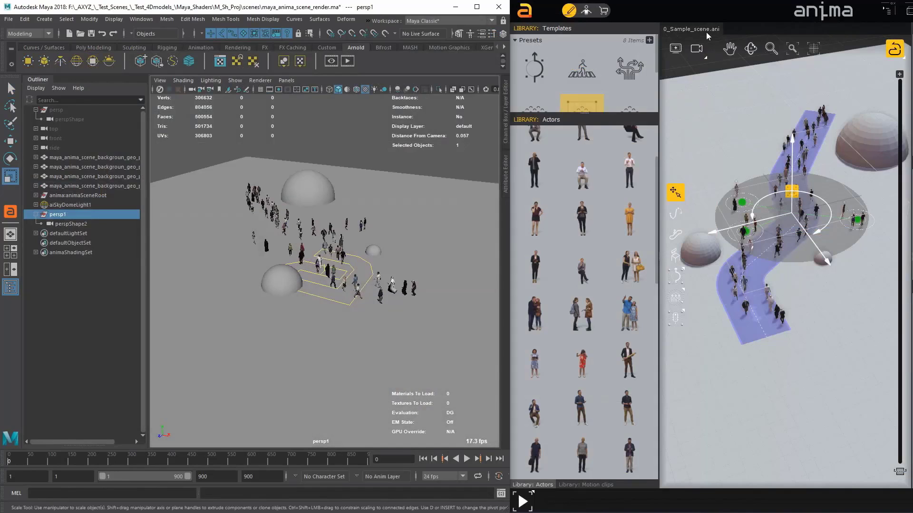
left_click(707, 59)
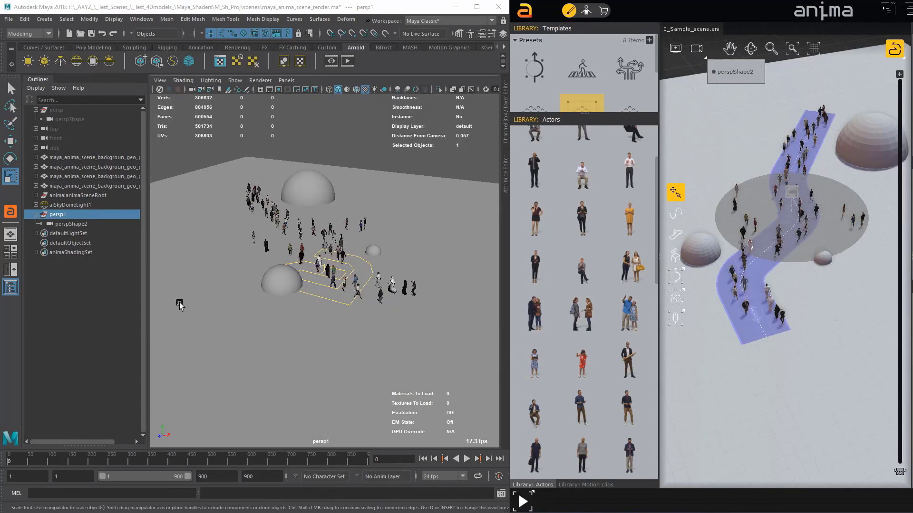
left_click(62, 224)
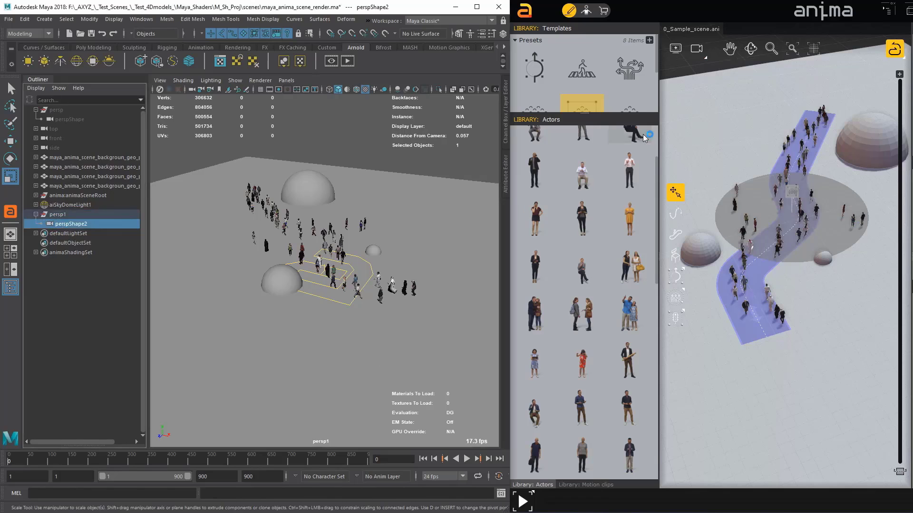
left_click(696, 48)
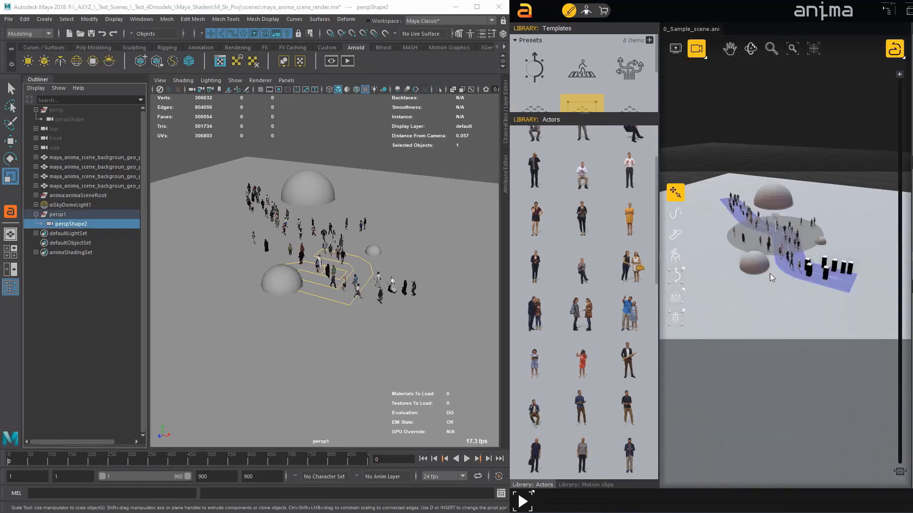
Dolly and tumble the Maya camera with its frame gate shown, so Anima's view follows.
right_click_drag(303, 267, 507, 250, "alt")
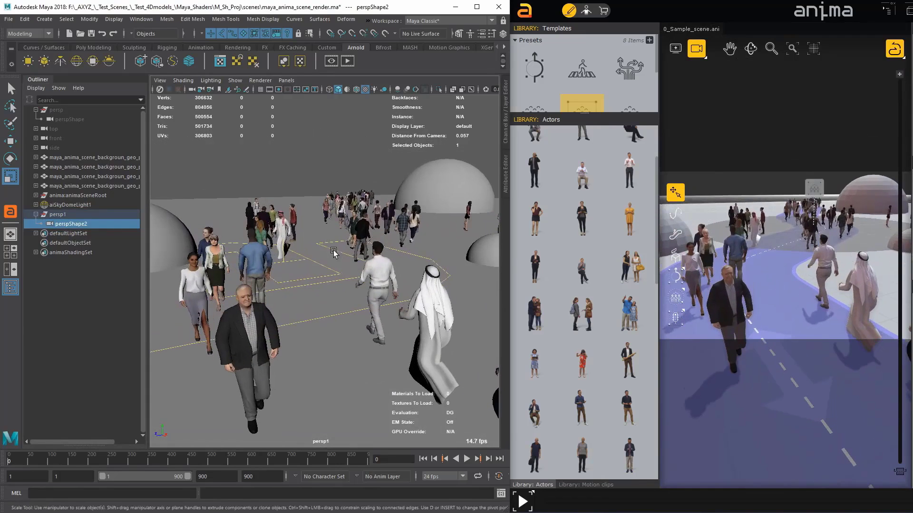
left_click(269, 90)
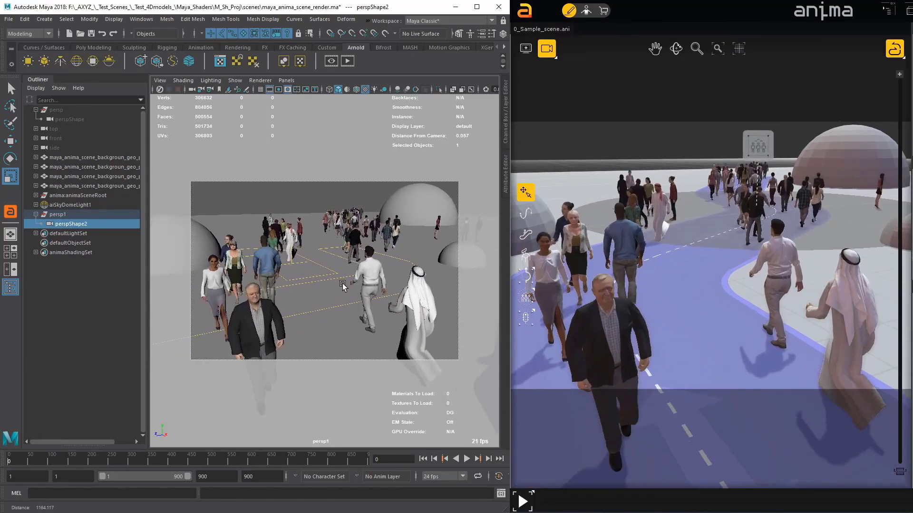
left_click_drag(343, 285, 322, 274, "alt")
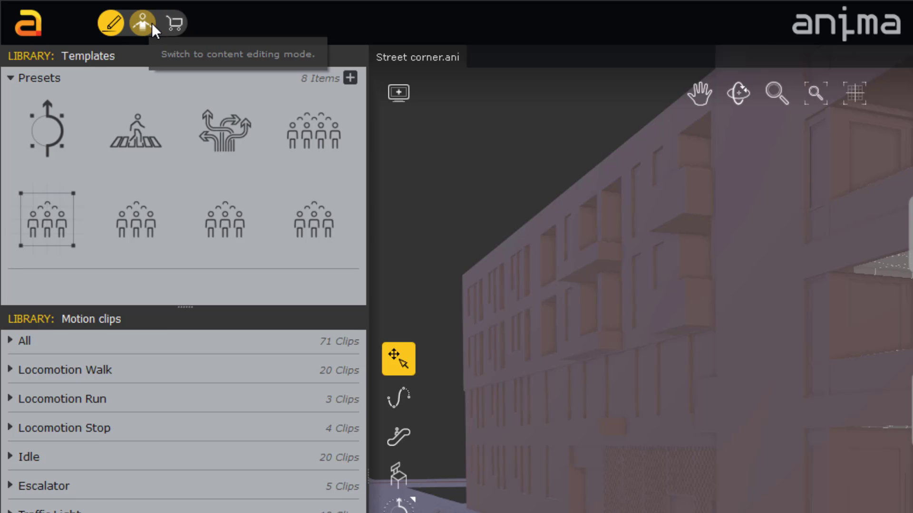
Repose the actor in content editing: close the left thumb, twist the forearm to -27, lower both arms.
left_click(152, 23)
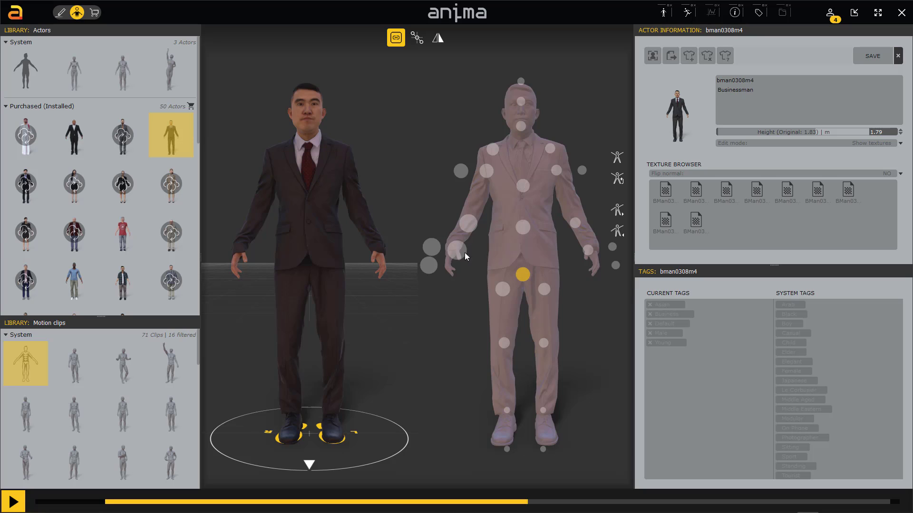
left_click_drag(589, 252, 600, 360)
left_click_drag(562, 225, 511, 231)
left_click_drag(582, 170, 563, 189)
left_click_drag(460, 173, 509, 189)
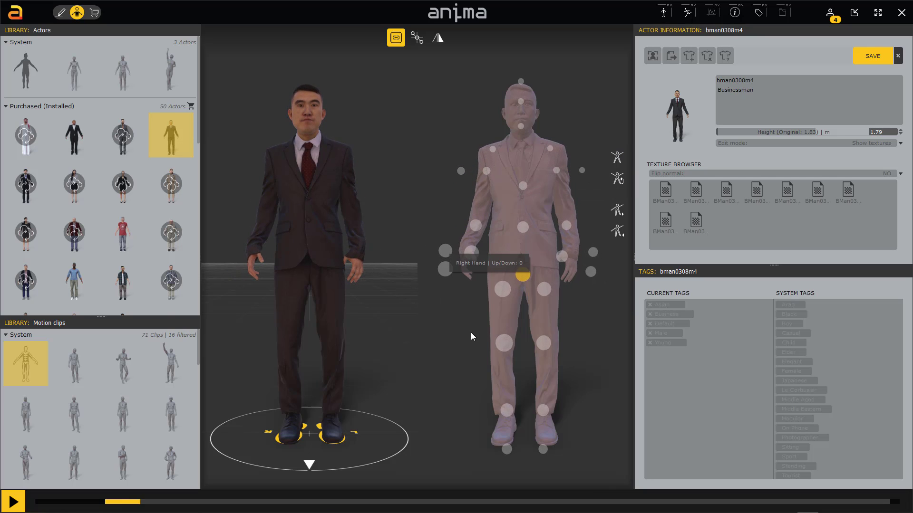
left_click_drag(473, 332, 601, 267)
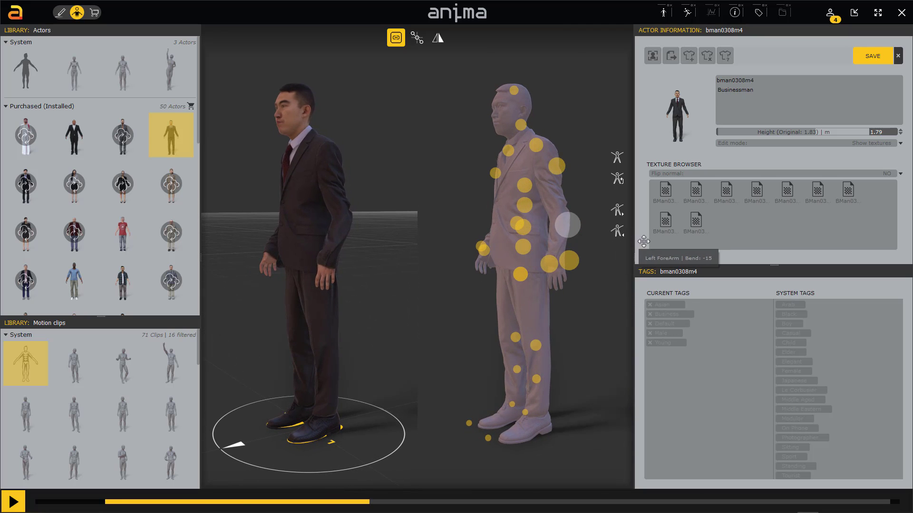
left_click_drag(557, 167, 490, 185)
left_click_drag(544, 229, 572, 249)
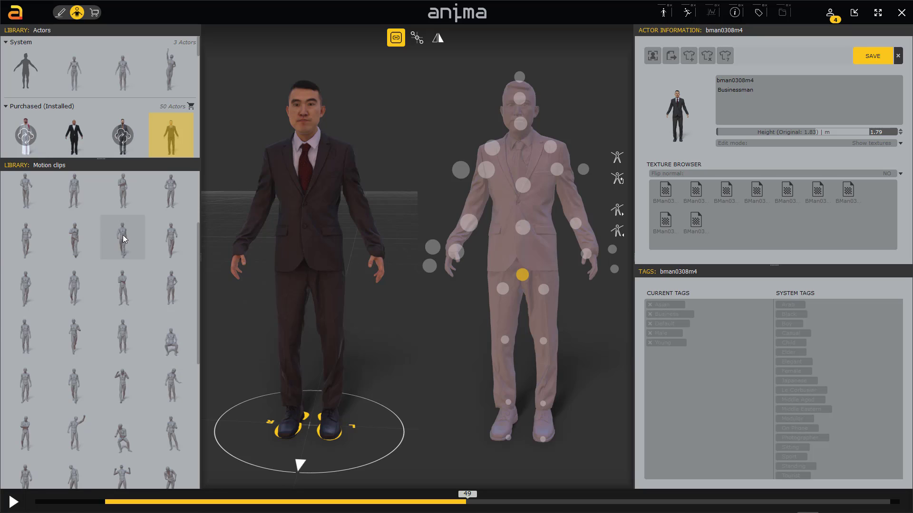
Preview motion clips on the actor: Sitting (Idle Male), Walking (Generic_02), Walking (Fast Walking Male).
left_click(122, 235)
left_click(538, 296)
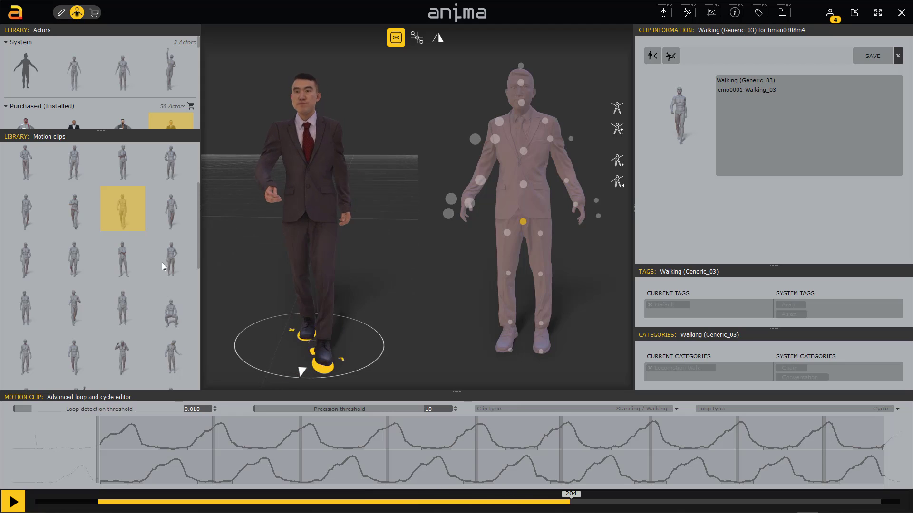
left_click(172, 317)
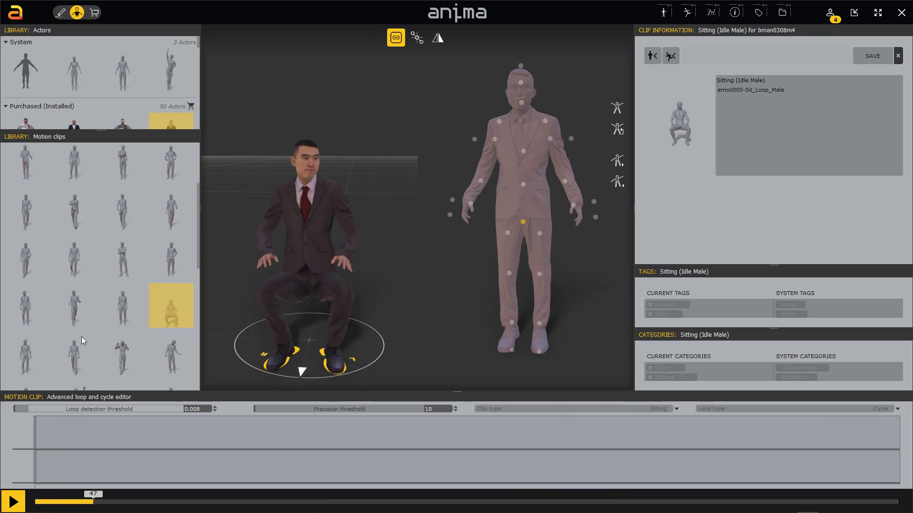
left_click(70, 352)
scroll(138, 258, "down", 3)
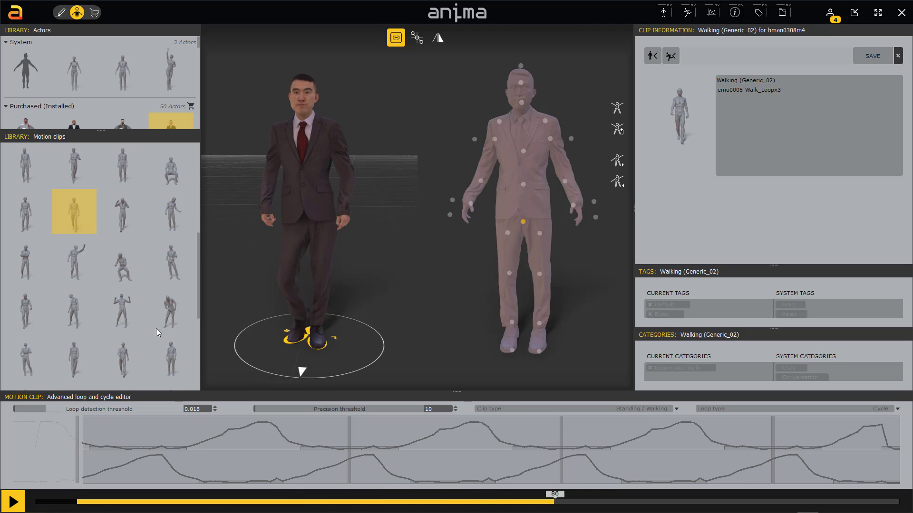
left_click(160, 309)
left_click(119, 347)
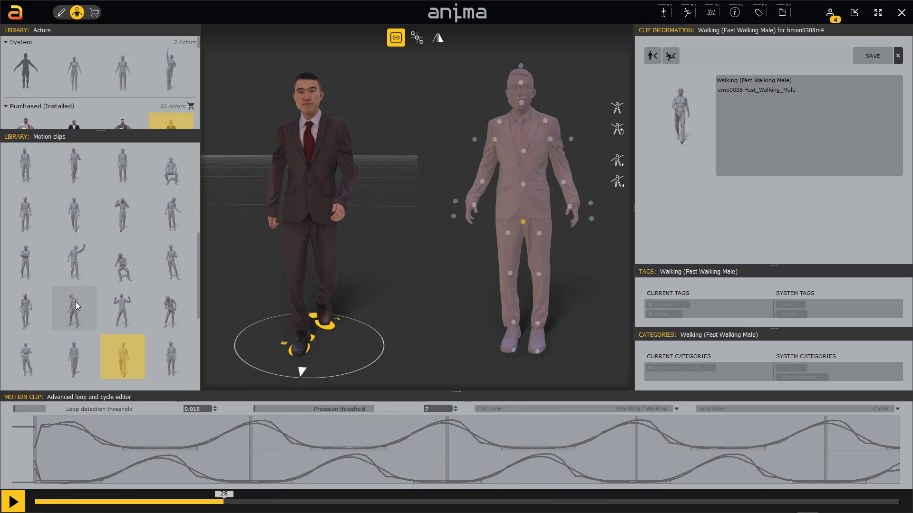
left_click(64, 315)
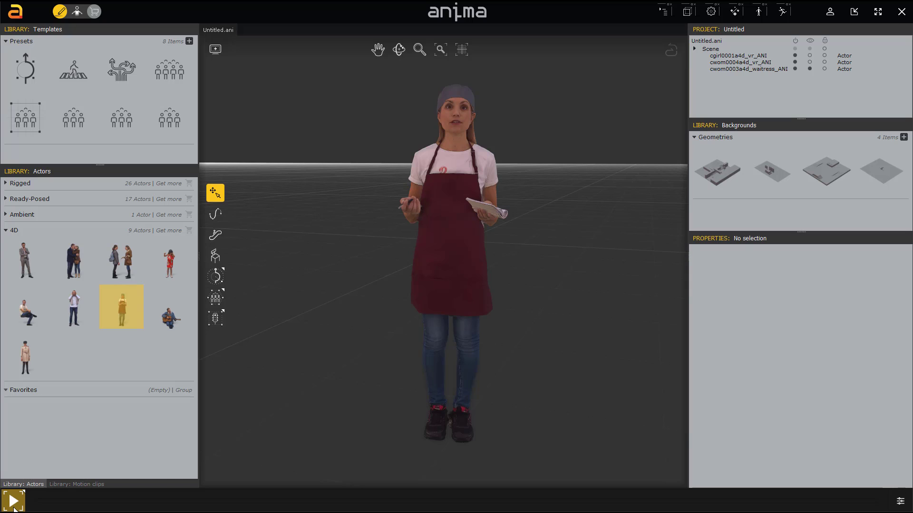
Play the waitress's animation and swing the view around to keep her centred.
left_click(13, 504)
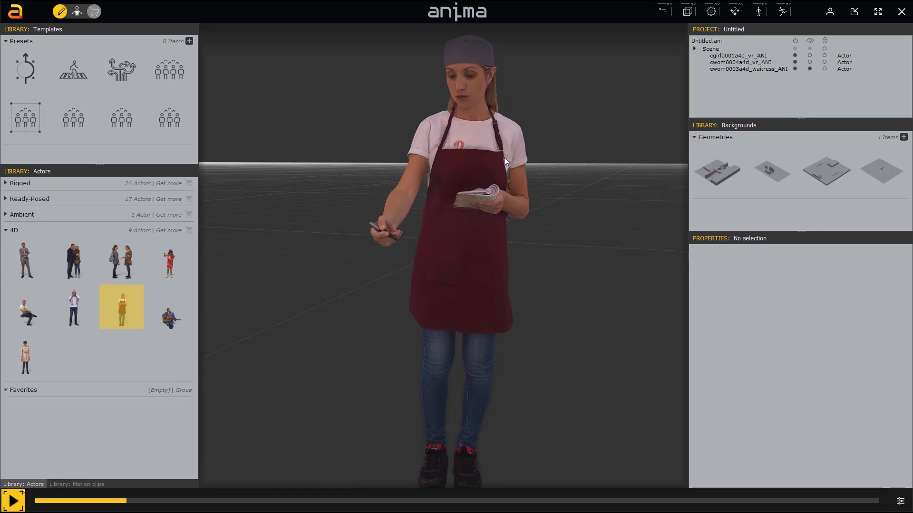
middle_click_drag(511, 246, 463, 280)
left_click_drag(463, 283, 546, 286)
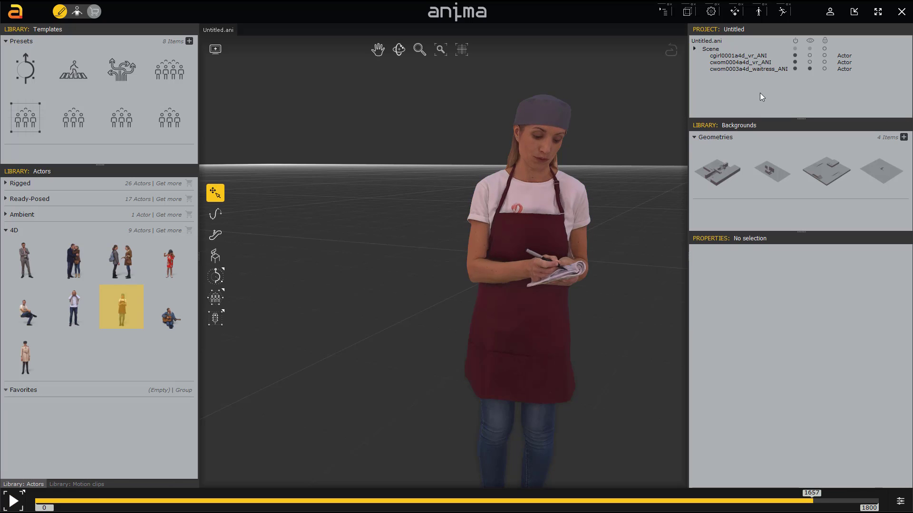
Hide the waitress, then frame and play the cwom0004a4d_vr_ANI actor.
left_click(809, 68)
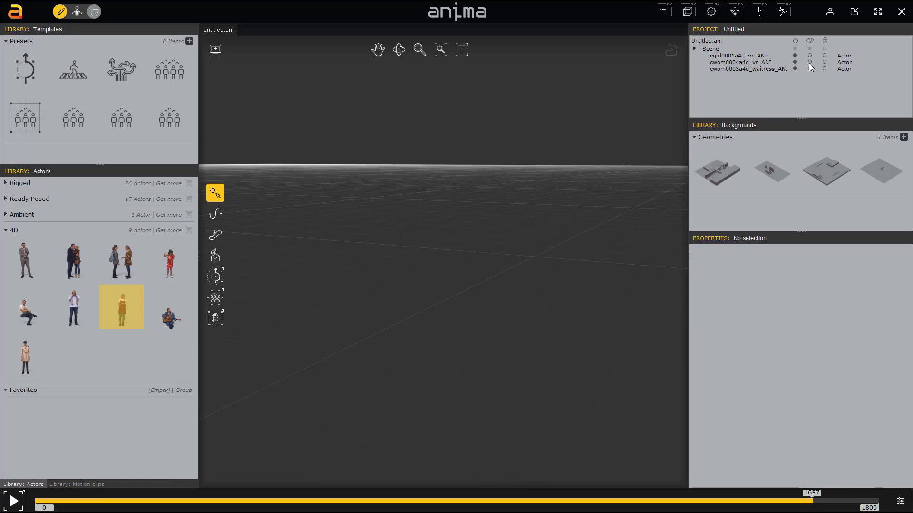
left_click(802, 62)
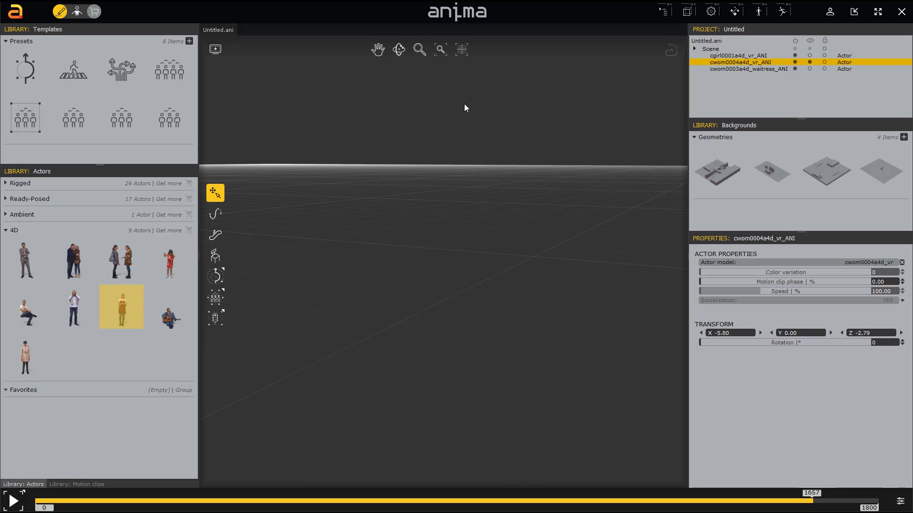
key("z")
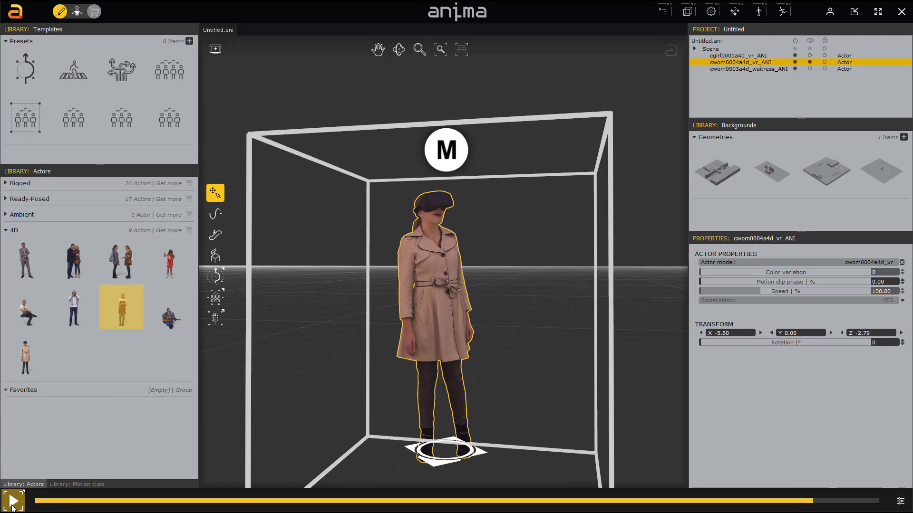
left_click(12, 502)
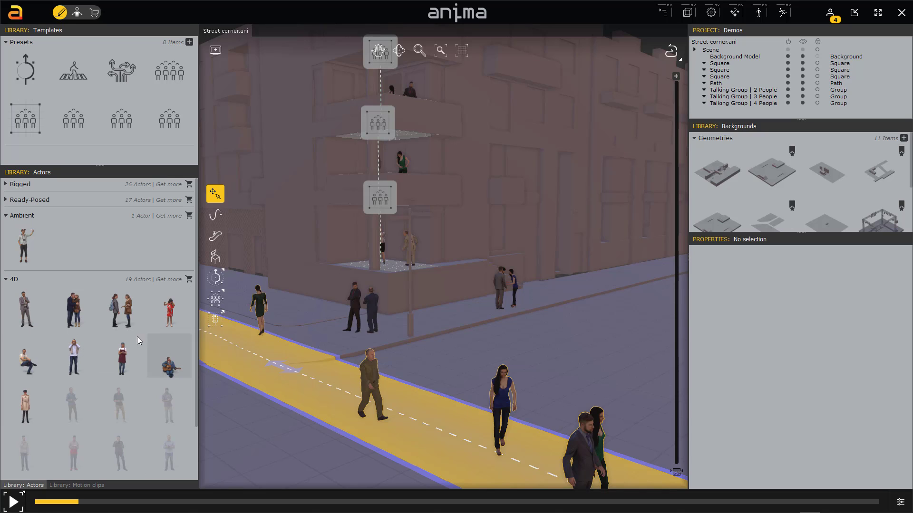
Drop the ccou0003a4d_standing_talk actor onto the pavement, frame it and orbit around the pair.
left_click_drag(118, 313, 419, 335)
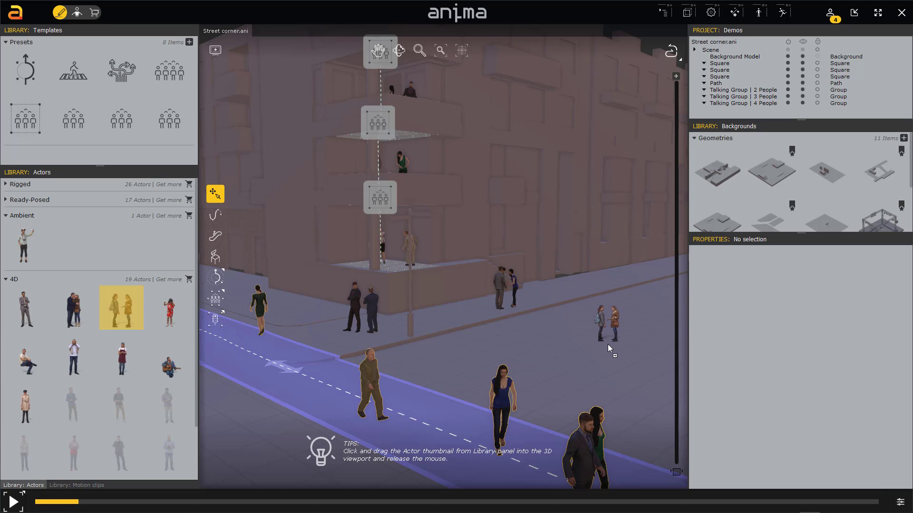
left_click_drag(608, 341, 608, 340)
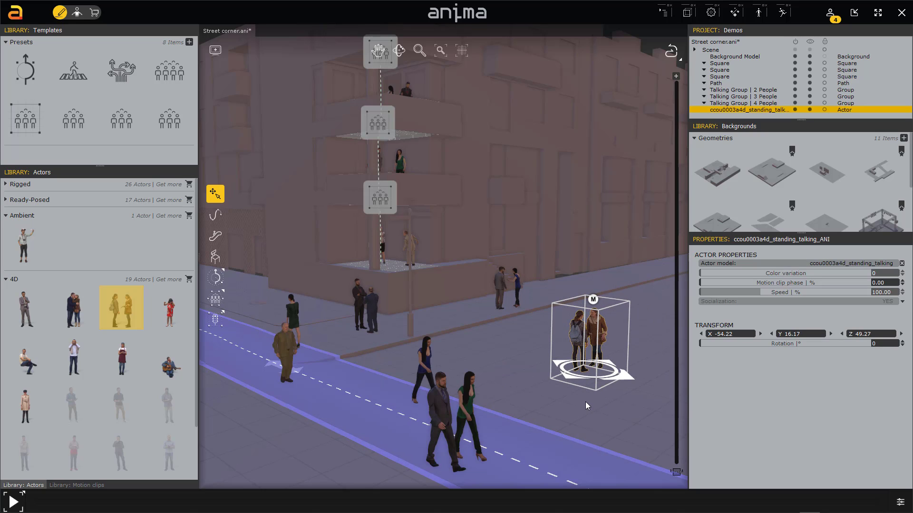
key("f")
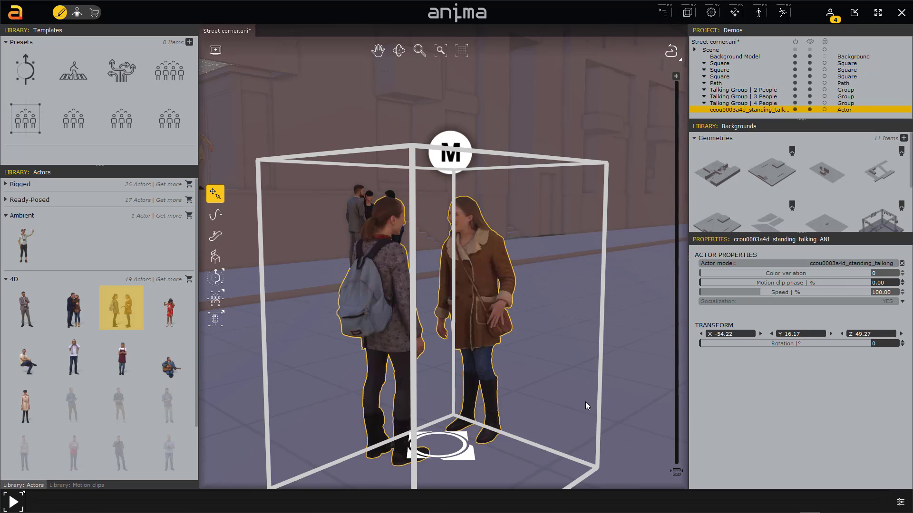
left_click(528, 223)
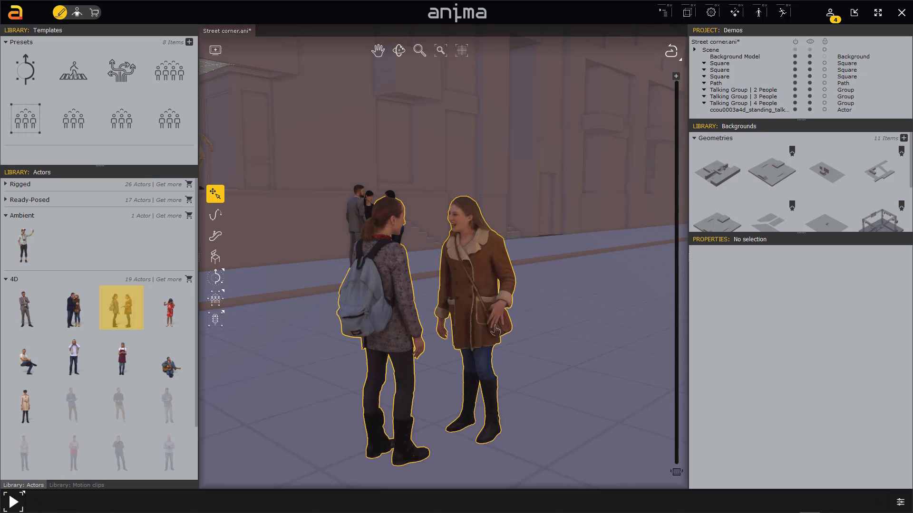
middle_click_drag(498, 354, 445, 357)
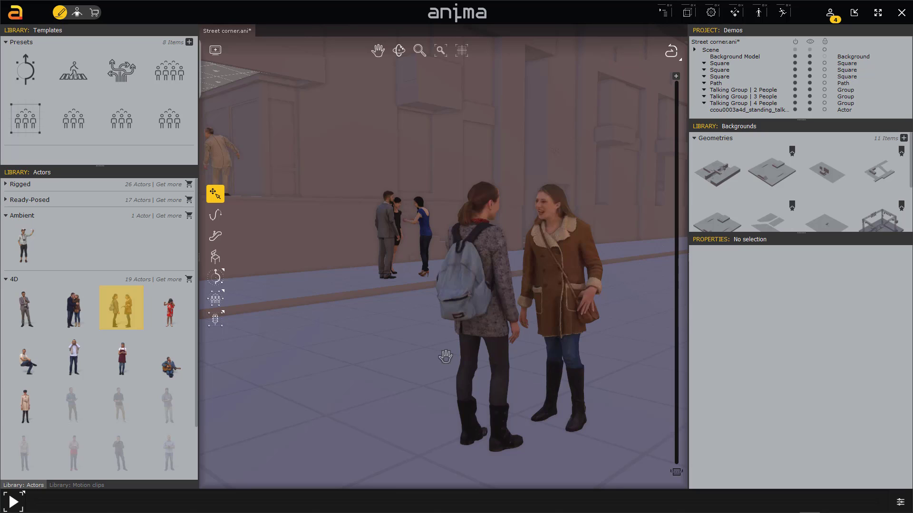
scroll(447, 354, "down", 8)
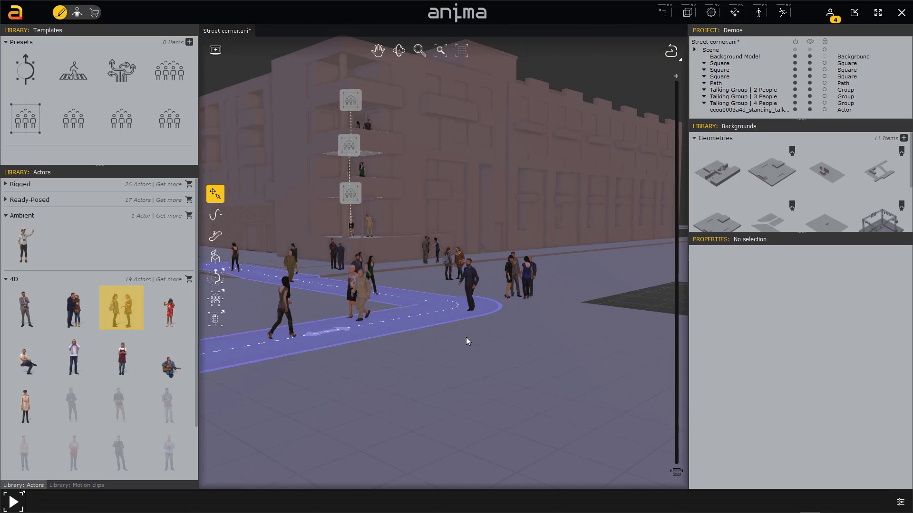
scroll(468, 337, "up", 5)
scroll(504, 290, "down", 2)
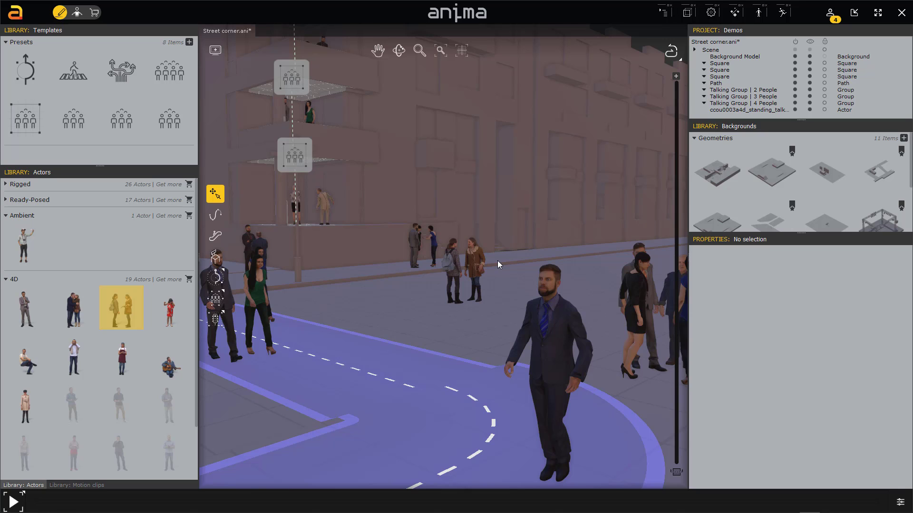
scroll(497, 261, "up", 5)
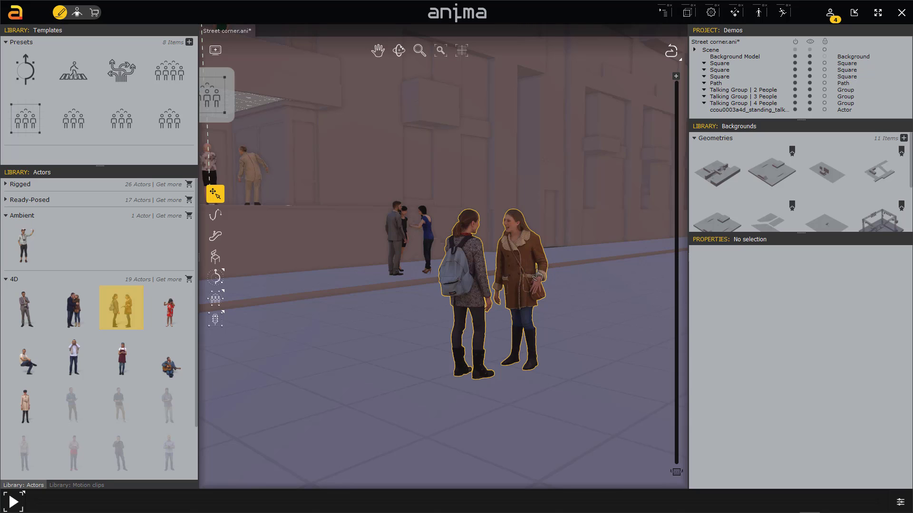
Play the scene, then orbit to watch the talking pair from the other side.
middle_click_drag(530, 298, 535, 293)
scroll(529, 278, "up", 5)
scroll(529, 278, "down", 2)
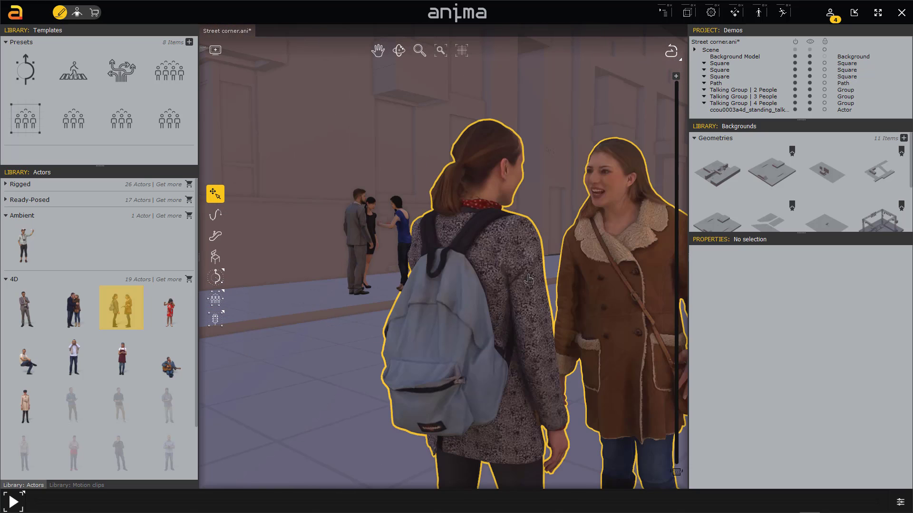
scroll(529, 279, "down", 5)
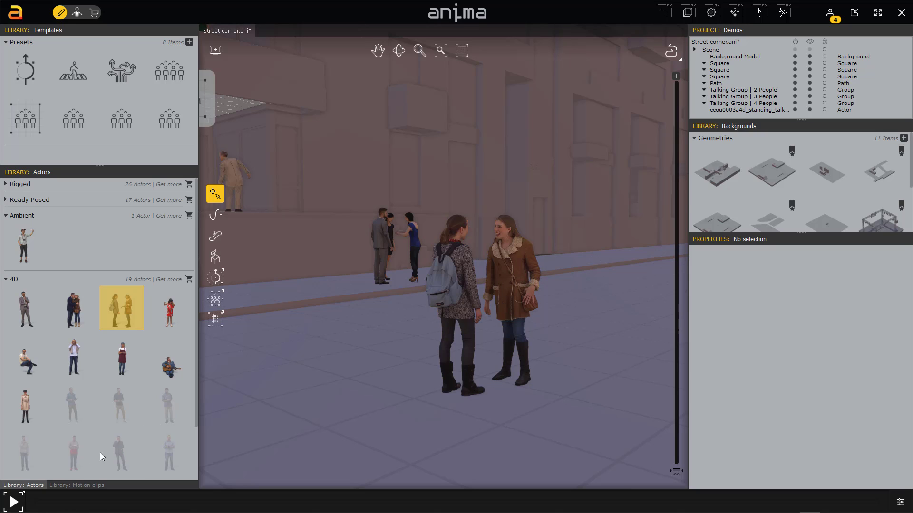
left_click(18, 504)
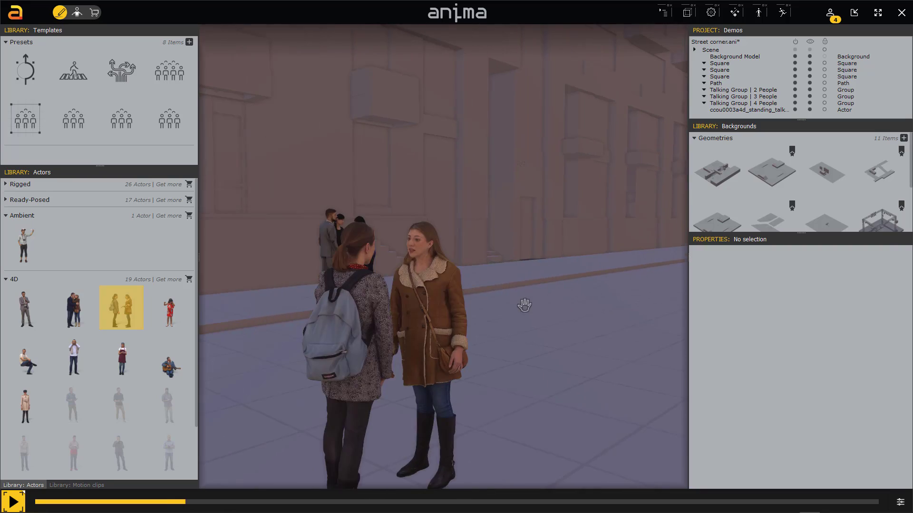
left_click(451, 317)
middle_click_drag(487, 360, 44, 386)
left_click(9, 492)
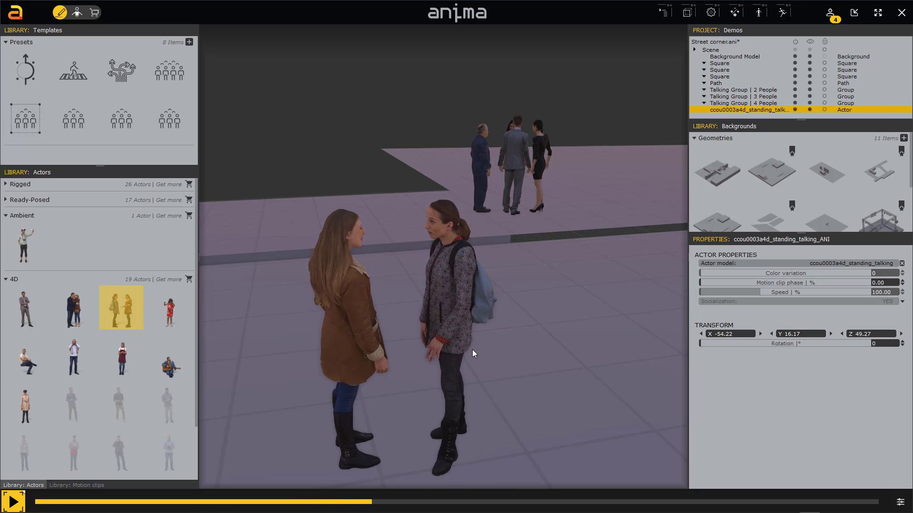
Place cwom0004a4d_playing_guitar right of the talking pair and zoom in to frame her.
mouse_move(168, 380)
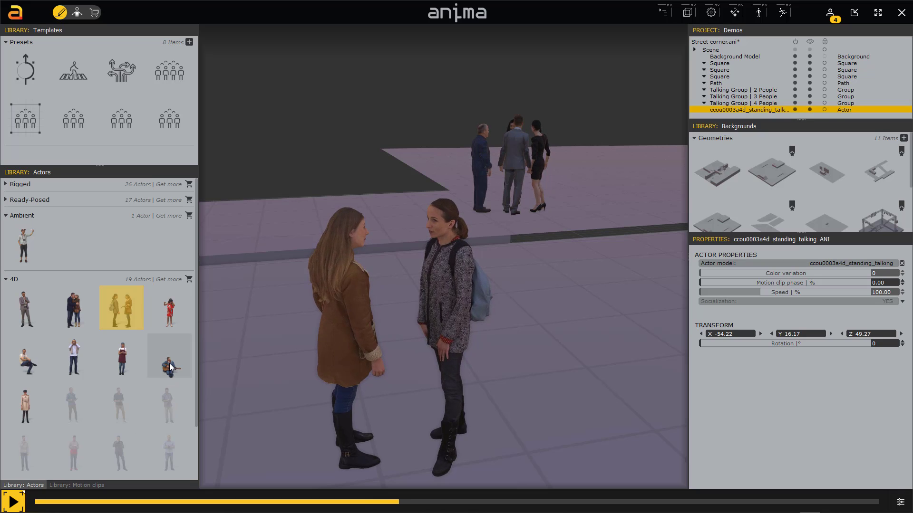
left_click_drag(169, 363, 309, 378)
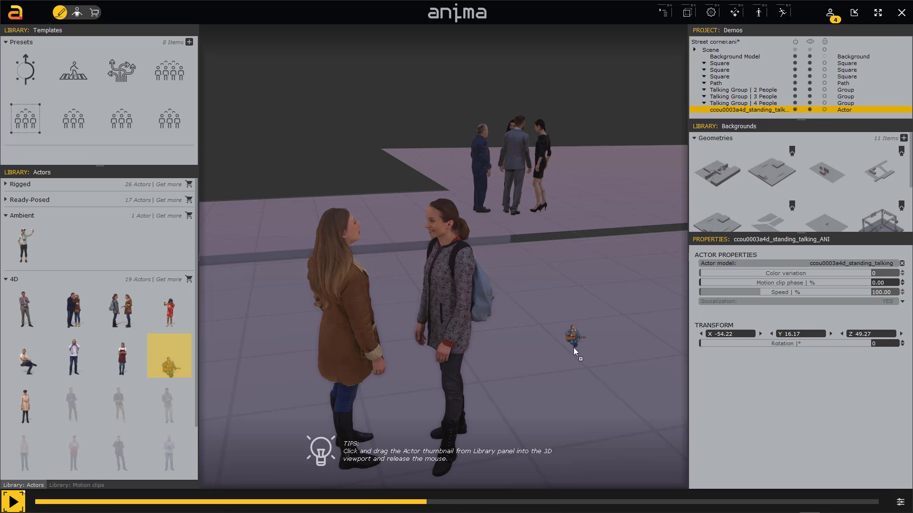
left_click_drag(573, 349, 598, 297)
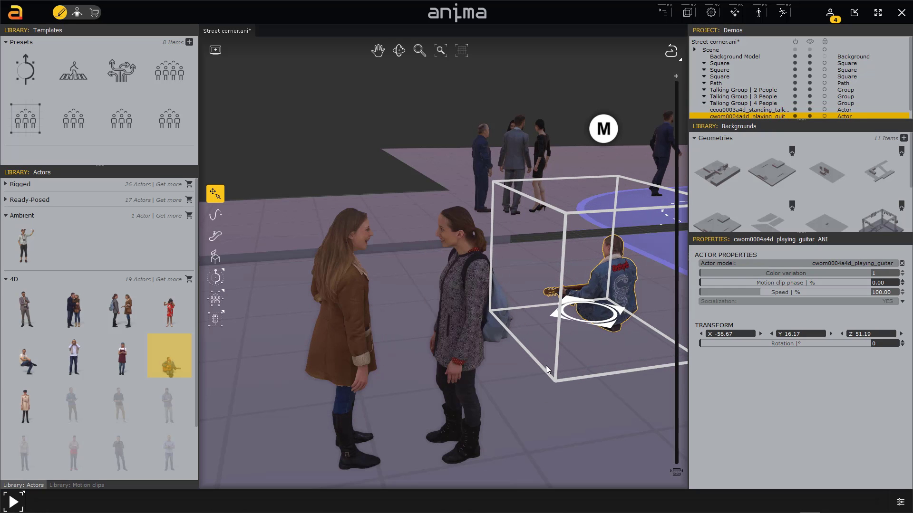
middle_click_drag(446, 339, 734, 358)
middle_click_drag(608, 306, 574, 284)
right_click_drag(506, 318, 575, 354)
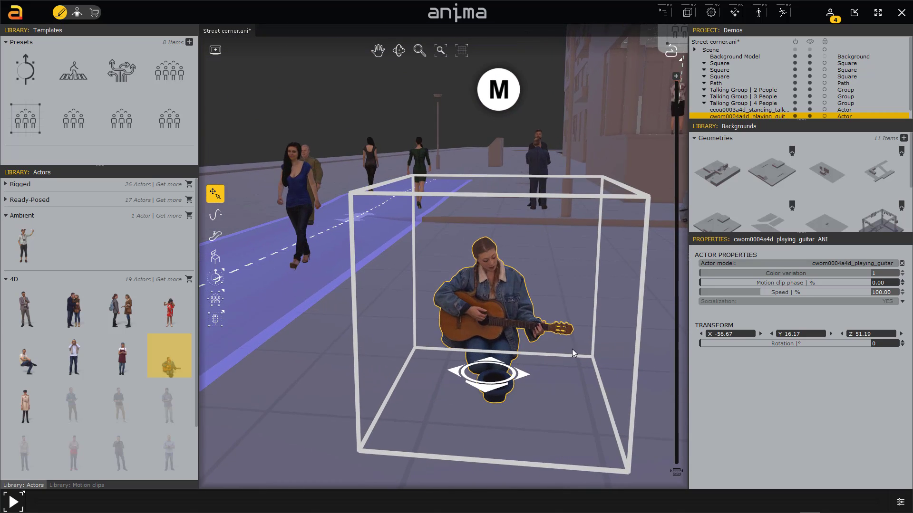
middle_click_drag(574, 354, 540, 315)
right_click_drag(540, 314, 546, 323)
mouse_move(546, 323)
middle_mouse_down()
mouse_move(543, 332)
mouse_move(568, 321)
mouse_move(542, 322)
middle_mouse_up()
scroll(542, 321, "up", 2)
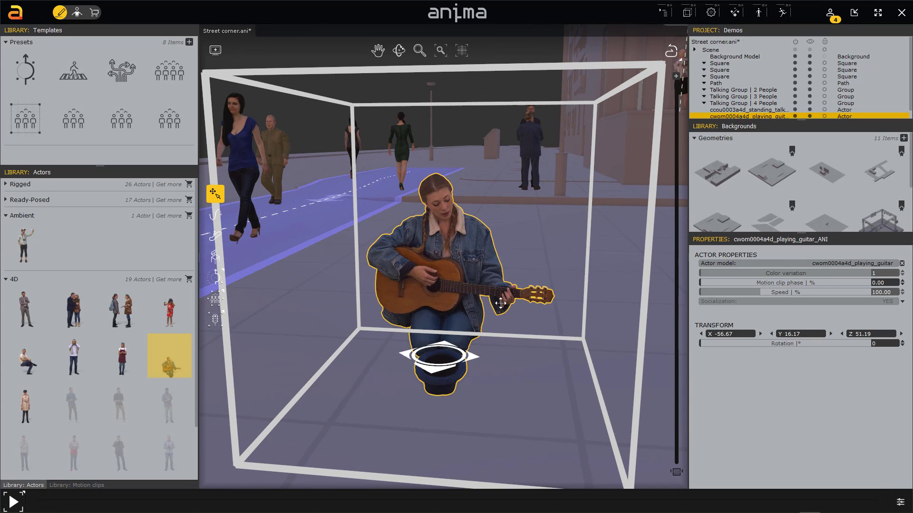
mouse_move(38, 508)
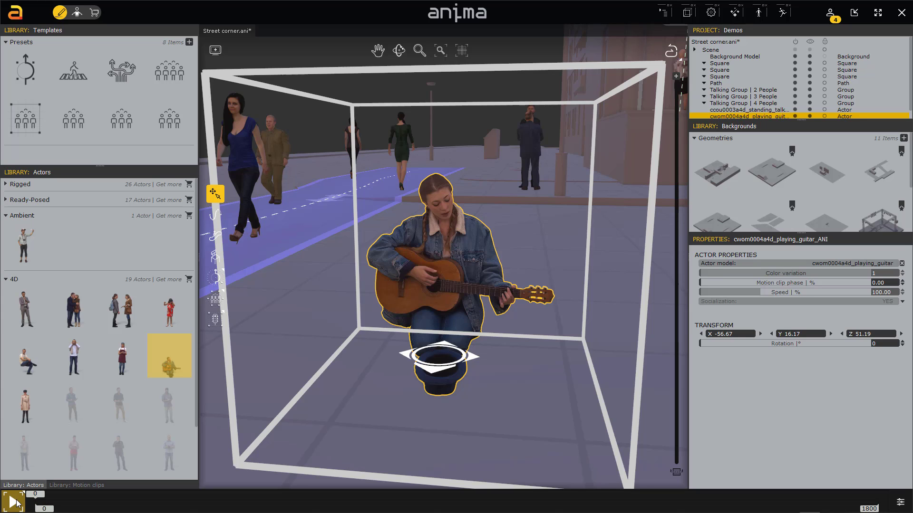
Play the street corner animation, zooming and orbiting around the kneeling guitarist as she strums.
left_click(14, 502)
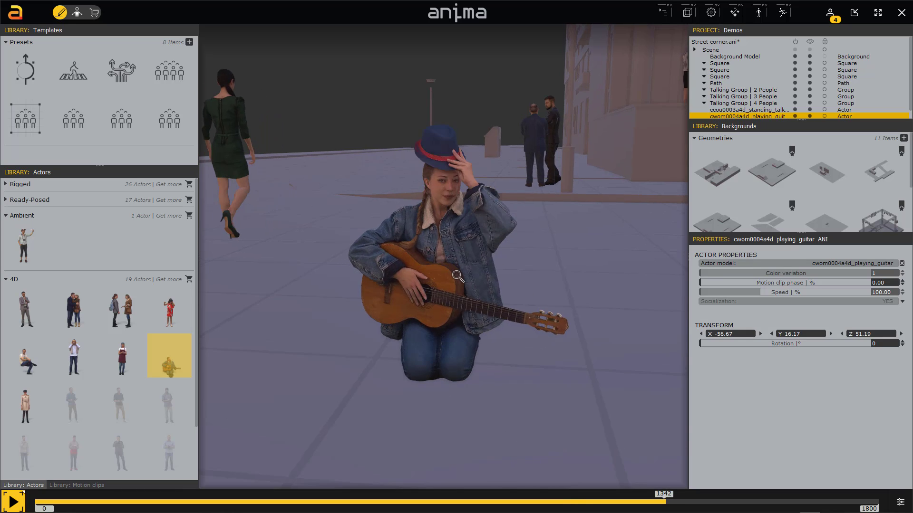
scroll(501, 305, "up", 6)
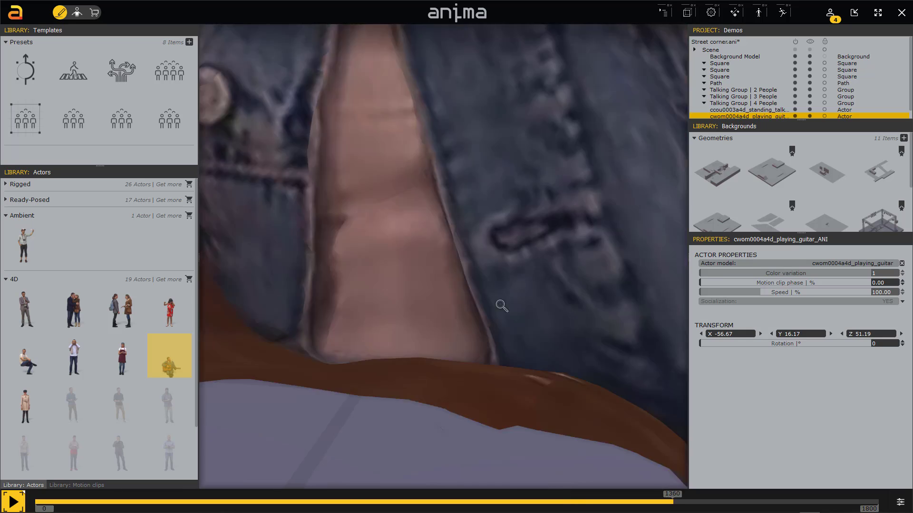
scroll(470, 295, "down", 3)
scroll(470, 294, "down", 10)
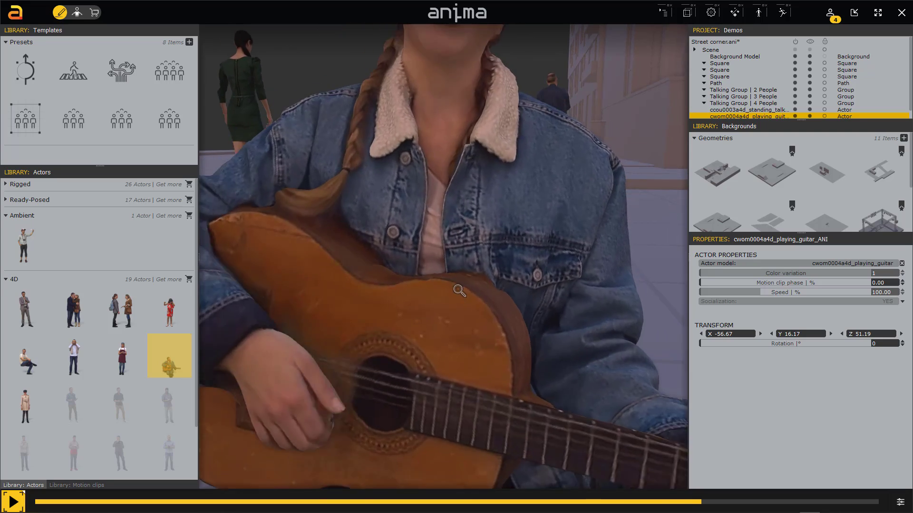
scroll(450, 286, "down", 8)
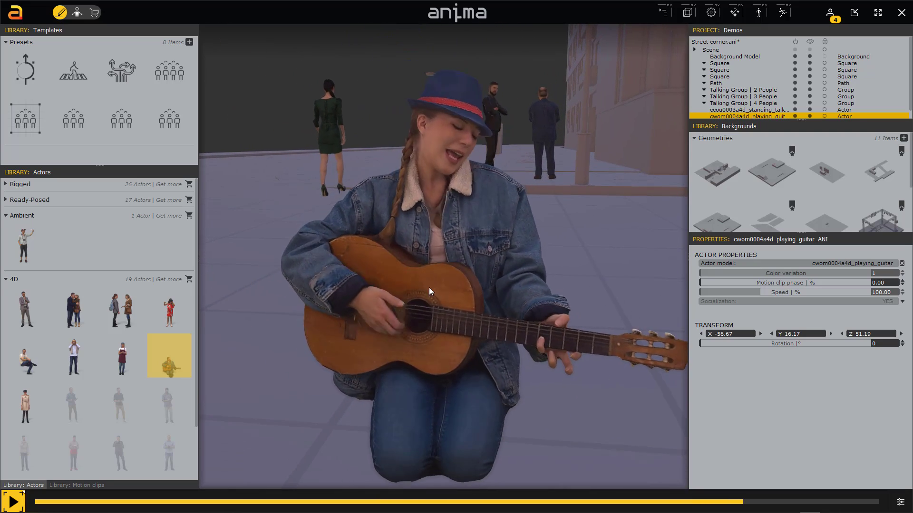
scroll(511, 343, "down", 5)
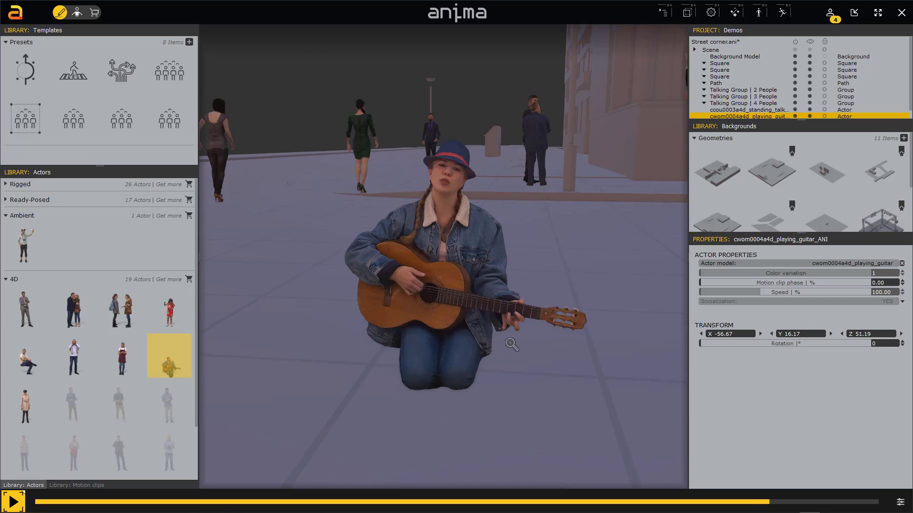
scroll(511, 343, "down", 4)
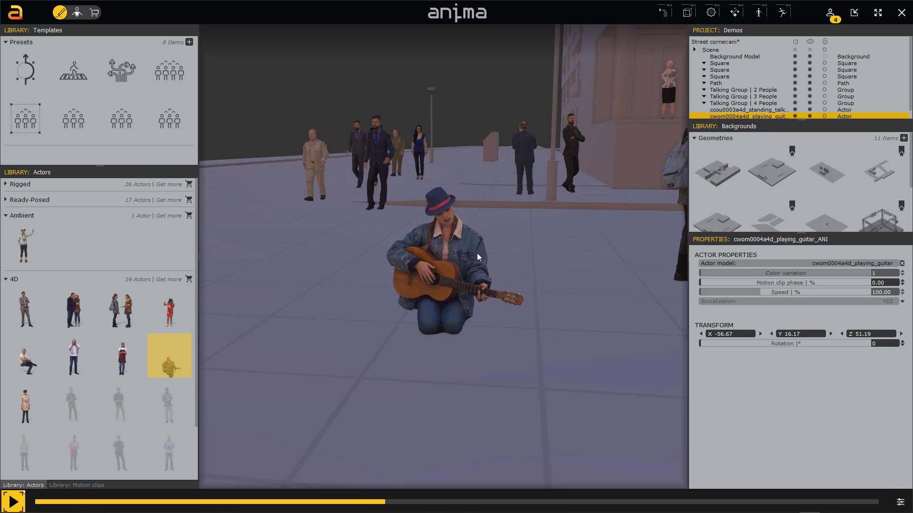
middle_click_drag(497, 317, 298, 141)
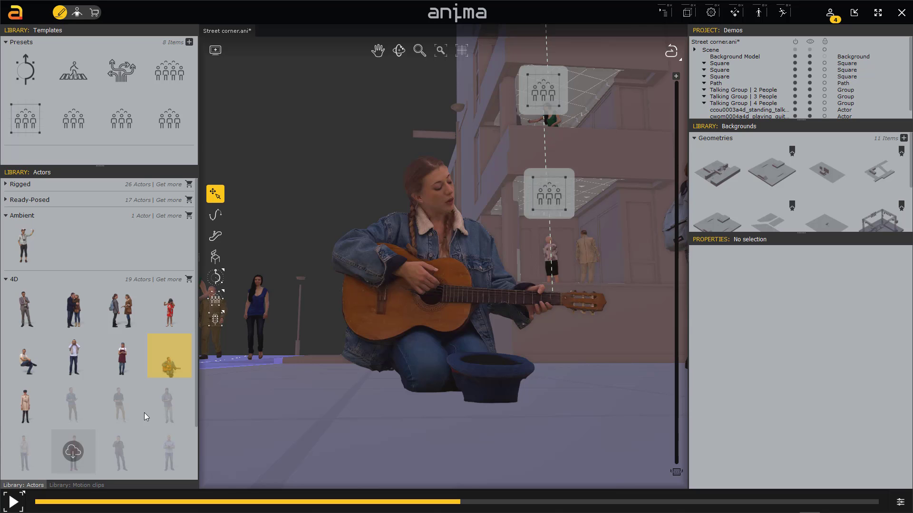
Place the standing man 4D actor on the street and shift him slightly right.
middle_click_drag(452, 382, 394, 304)
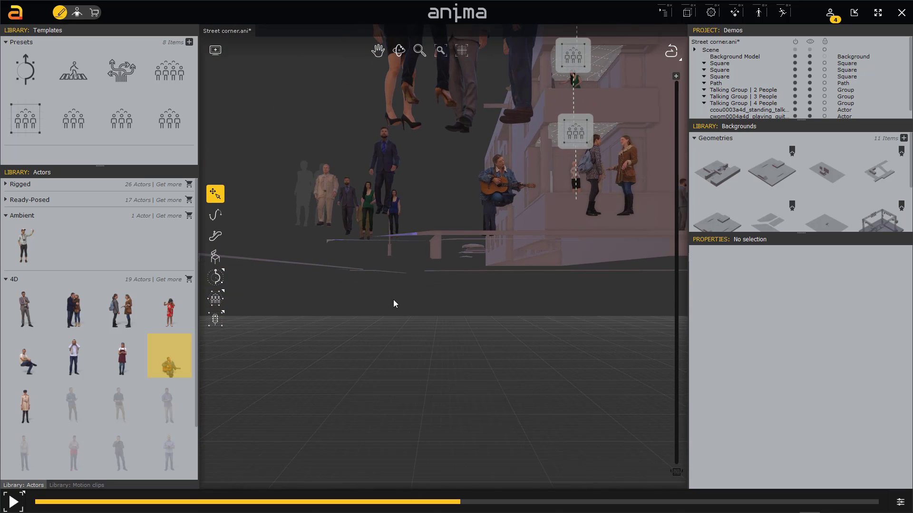
middle_click_drag(477, 220, 440, 336)
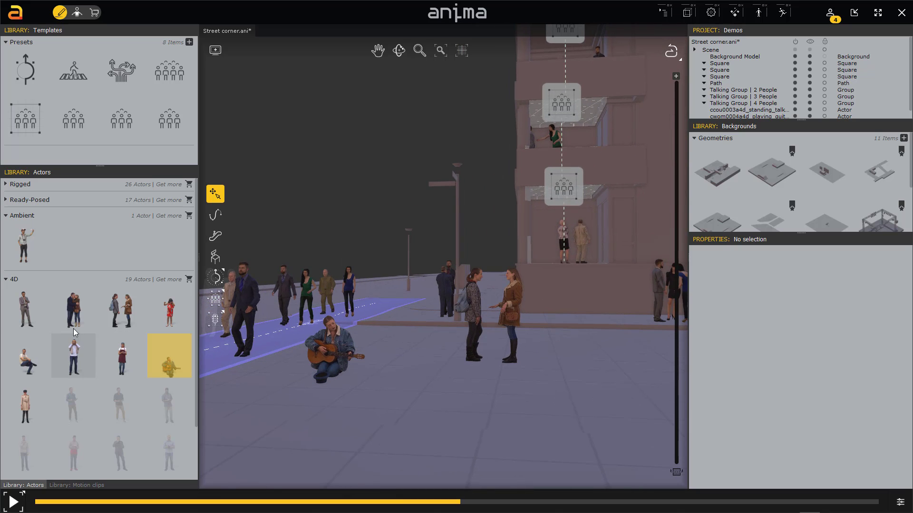
left_click(25, 308)
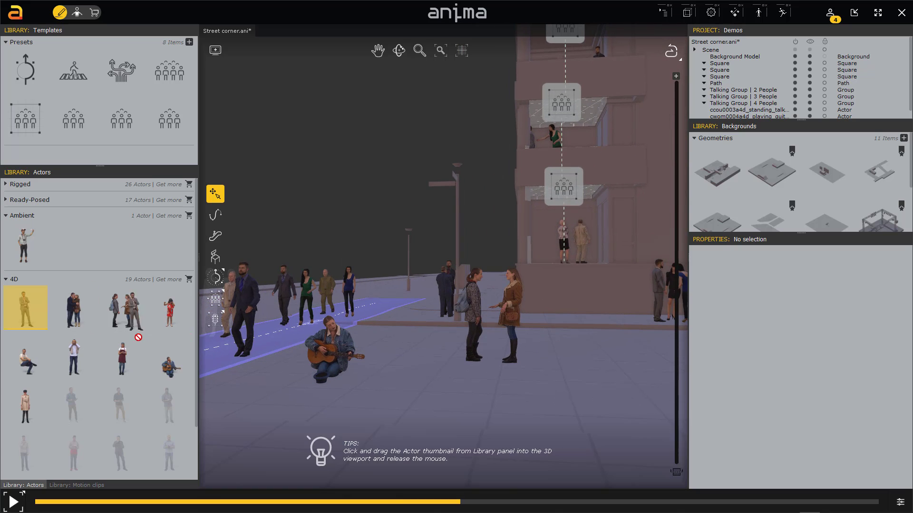
left_click(501, 404)
left_click_drag(503, 405, 529, 405)
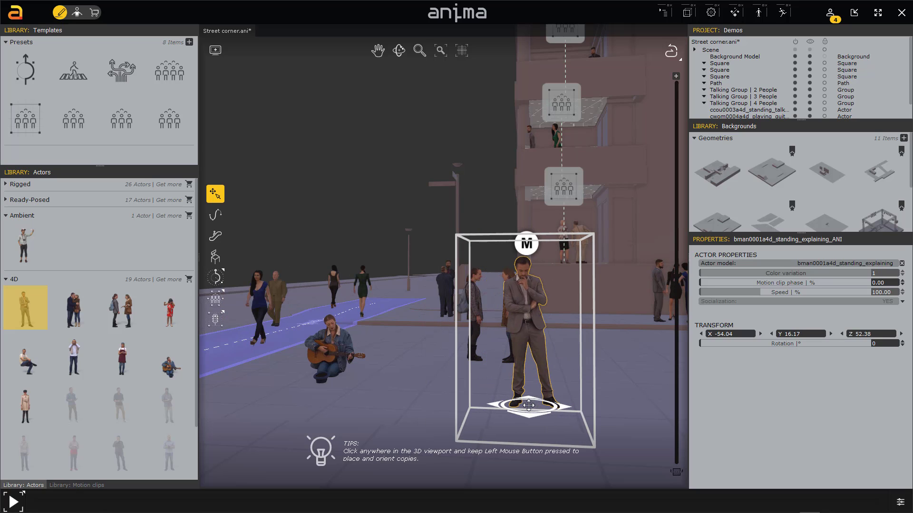
Play the scene, then drop a standing musician actor at the right of the street.
left_click(13, 501)
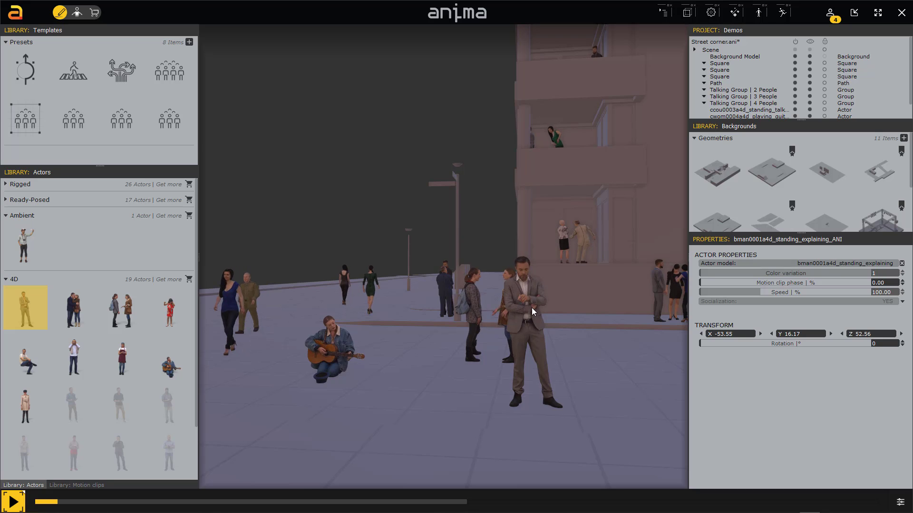
middle_click_drag(560, 307, 593, 310)
scroll(593, 311, "up", 2)
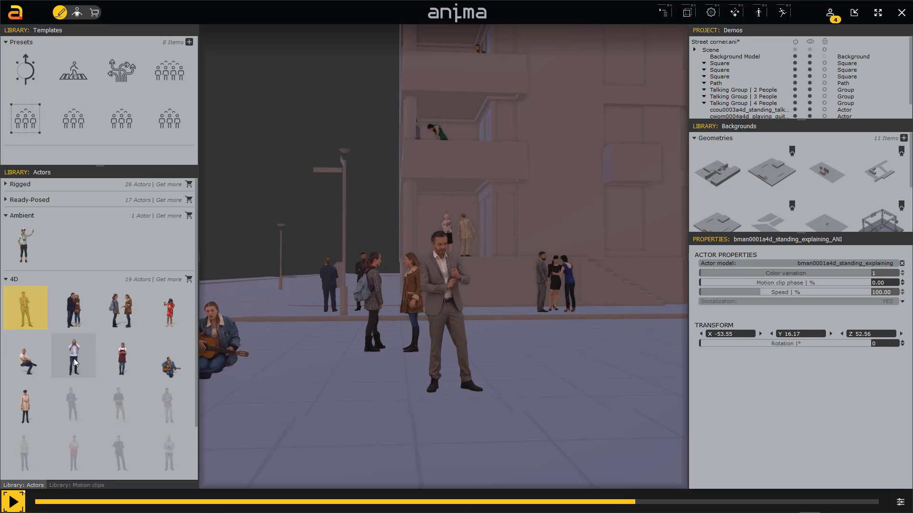
left_click_drag(74, 364, 437, 361)
left_click_drag(581, 386, 582, 387)
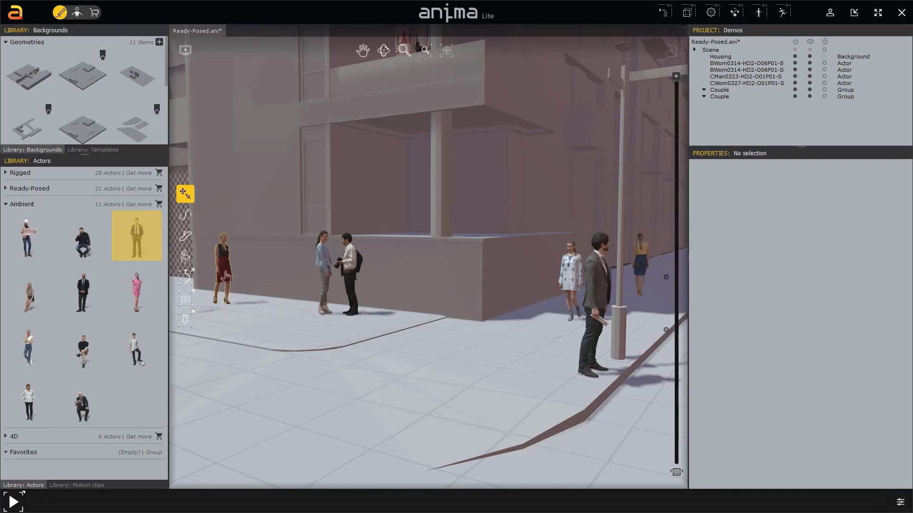
left_click(18, 507)
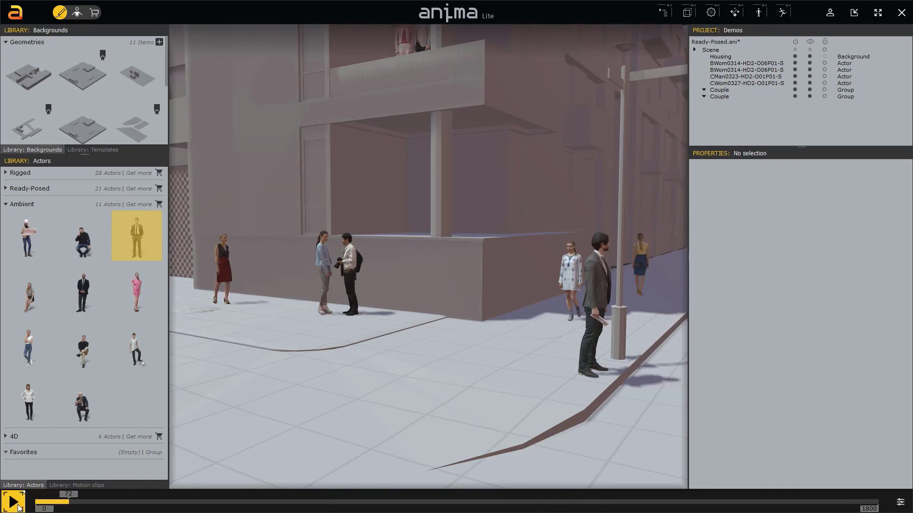
left_click(18, 507)
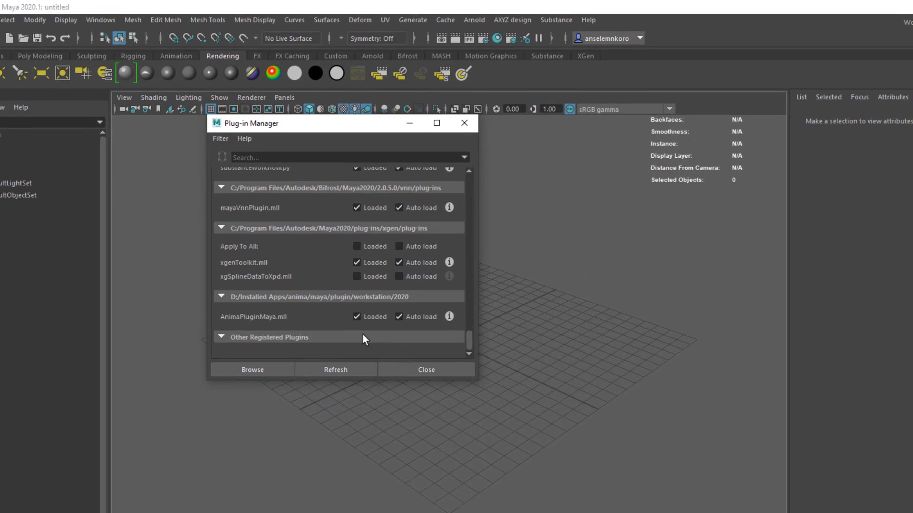
Send the chosen selfie-taking actors from the AXYZ anima library into the Maya scene.
left_click(464, 123)
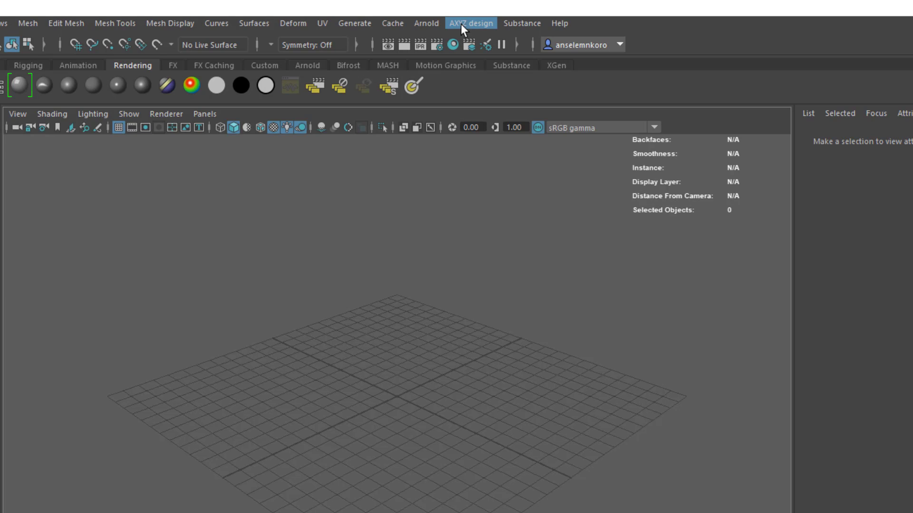
left_click(460, 24)
left_click(490, 61)
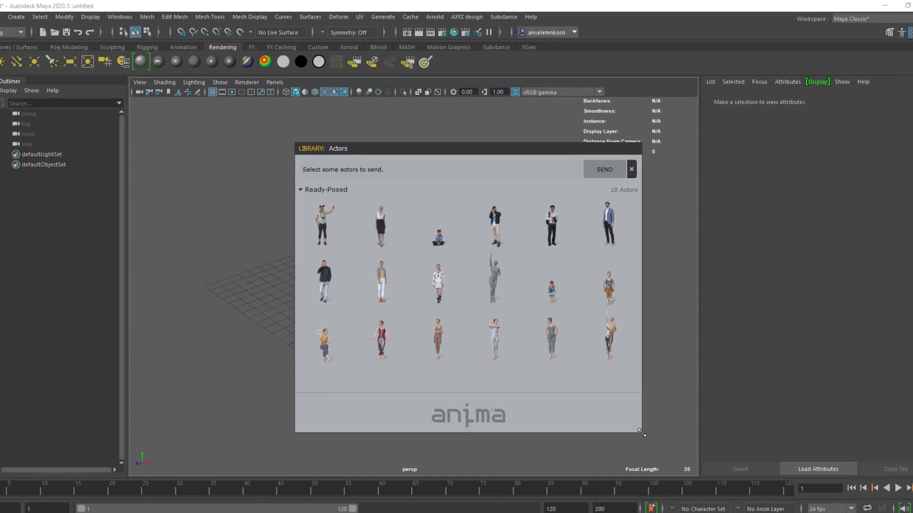
left_click(343, 86)
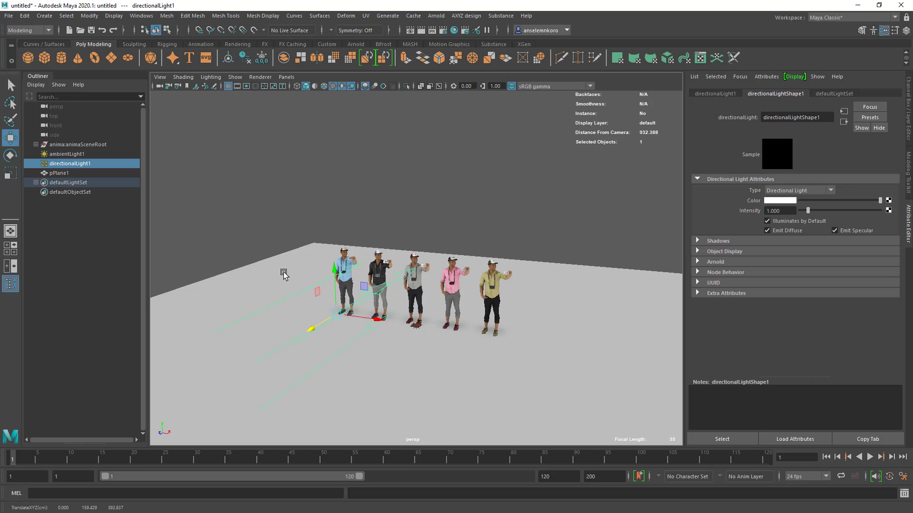
Rotate the directional light to change the direction of the shadows.
key("e")
left_click_drag(325, 293, 308, 289)
scroll(475, 297, "up", 5)
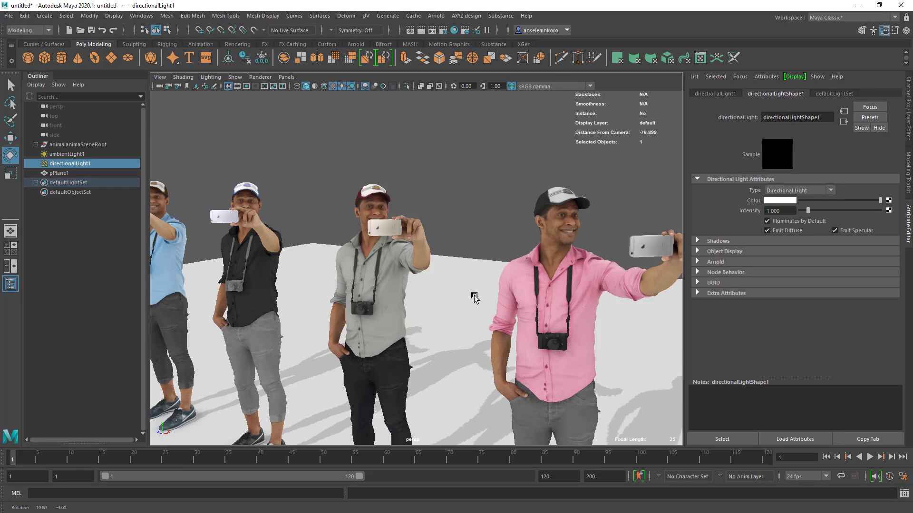
scroll(474, 297, "down", 8)
Open the anima asset browser, orbit in on the guitarist and save AnimaScene01.
left_click(474, 16)
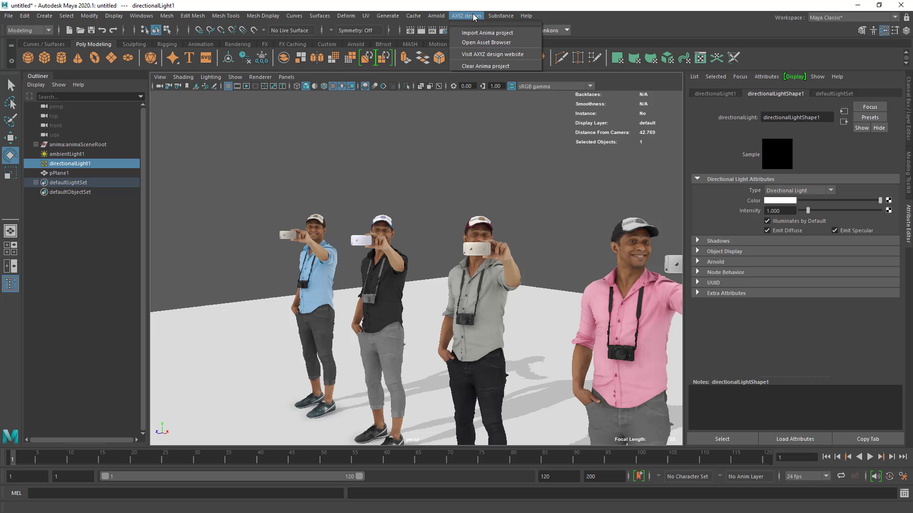
left_click(486, 43)
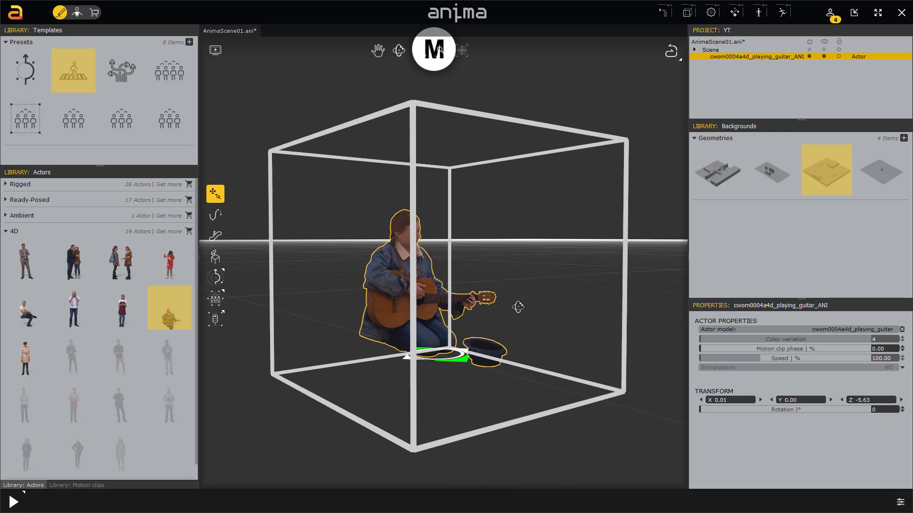
middle_click_drag(515, 306, 485, 334)
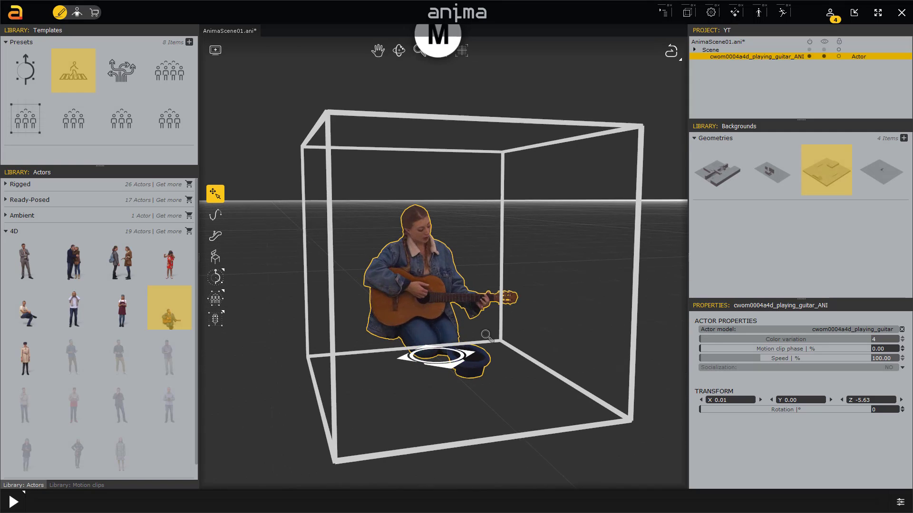
right_click_drag(485, 334, 526, 373, "alt")
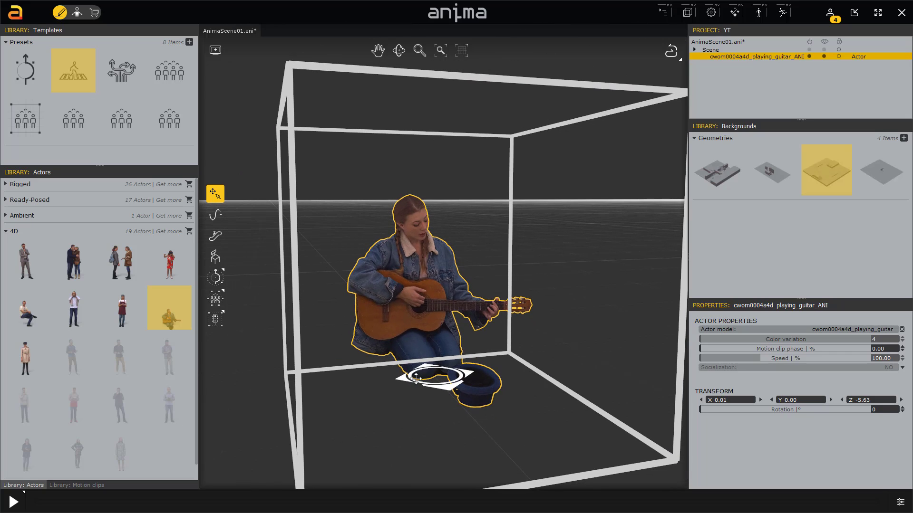
key("ctrl+s")
Import YT.aniproj's AnimaScene01 at Insane texture quality, then apply Arnold materials to the actor.
left_click(535, 237)
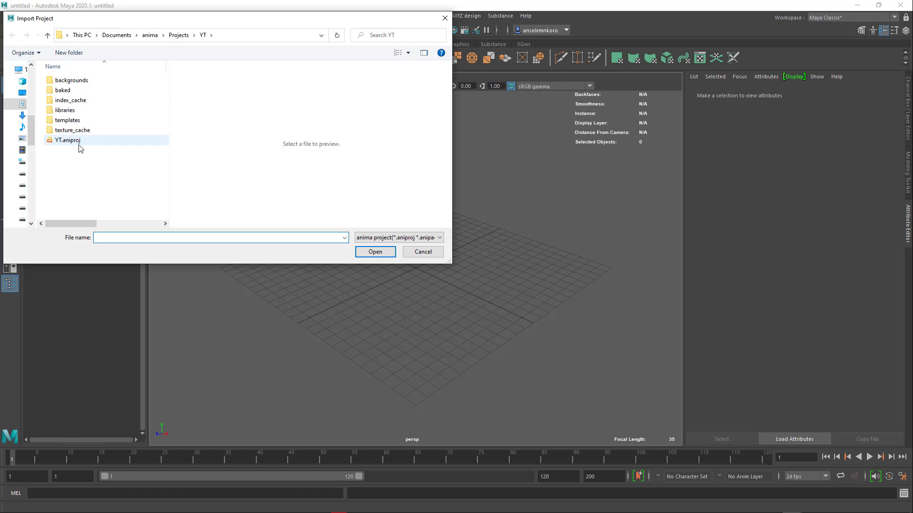
left_click(375, 252)
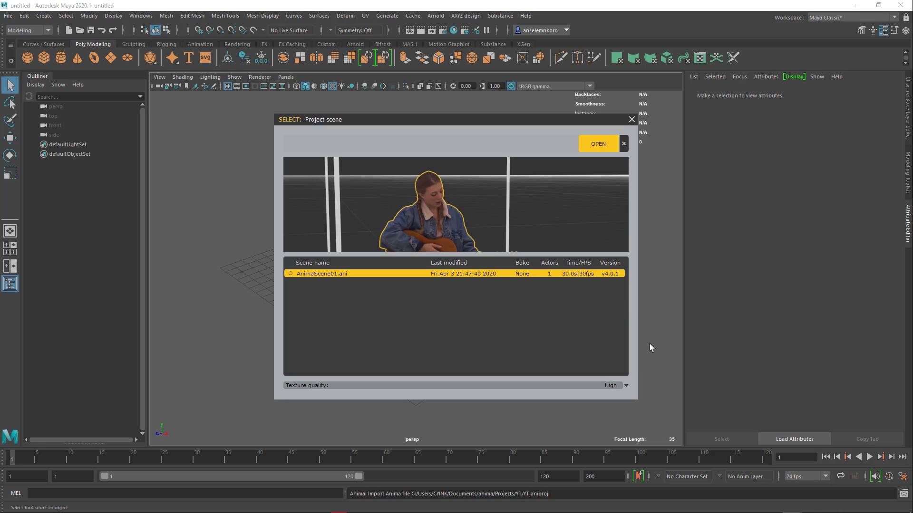
left_click(624, 385)
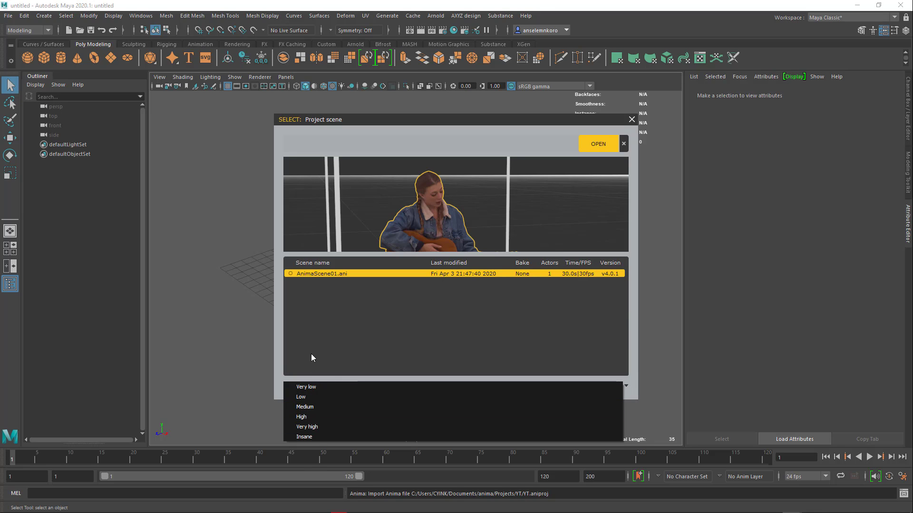
left_click(305, 437)
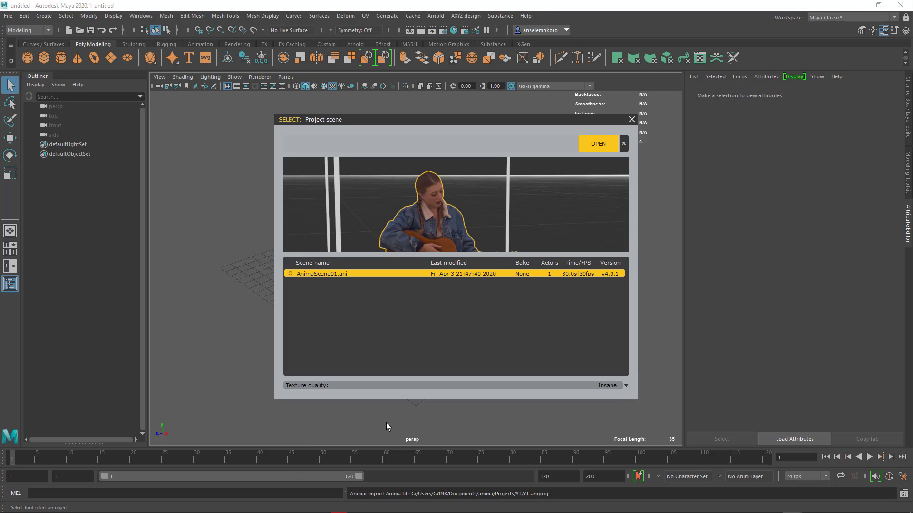
left_click(599, 144)
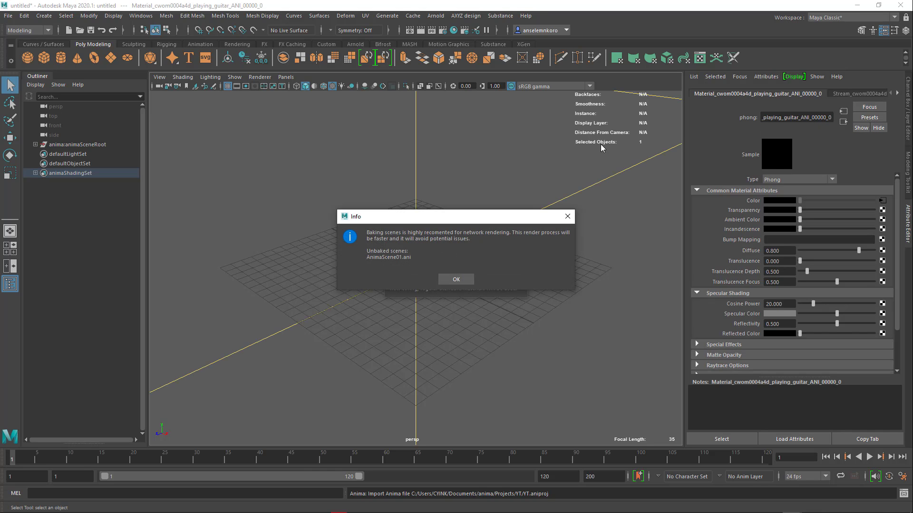
left_click(456, 280)
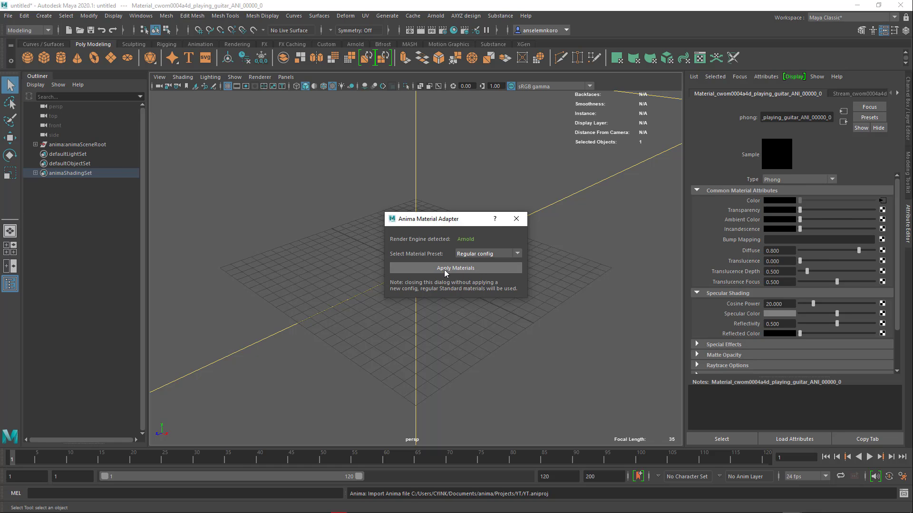
left_click(445, 269)
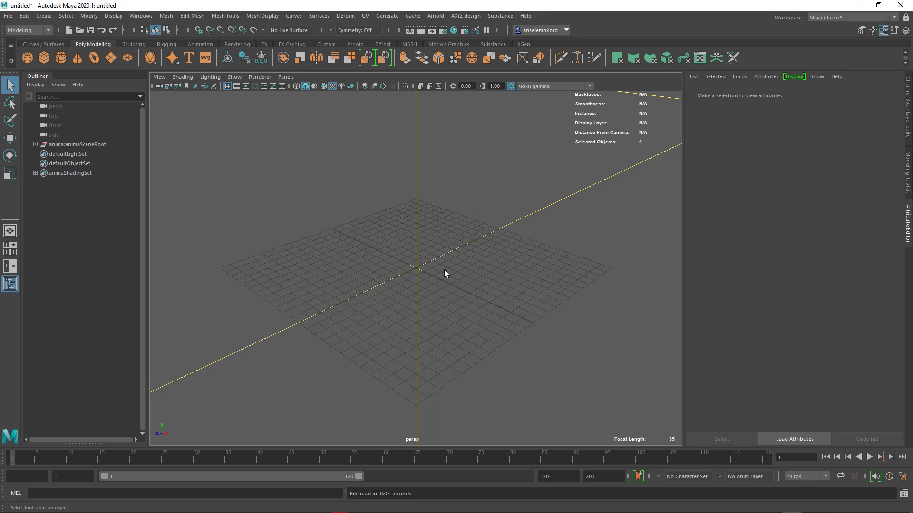
Navigate to a low front view of the seated guitarist, then select and frame its mesh.
scroll(449, 256, "down", 15)
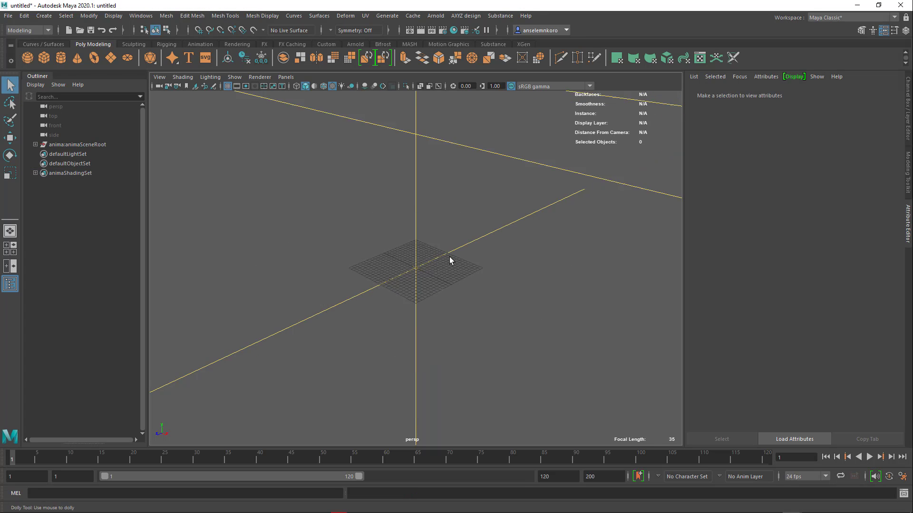
middle_click_drag(504, 279, 366, 369, "alt")
right_click_drag(366, 369, 642, 471, "alt")
left_click_drag(485, 335, 566, 285, "alt")
middle_click_drag(384, 366, 478, 302, "alt")
scroll(329, 310, "up", 3)
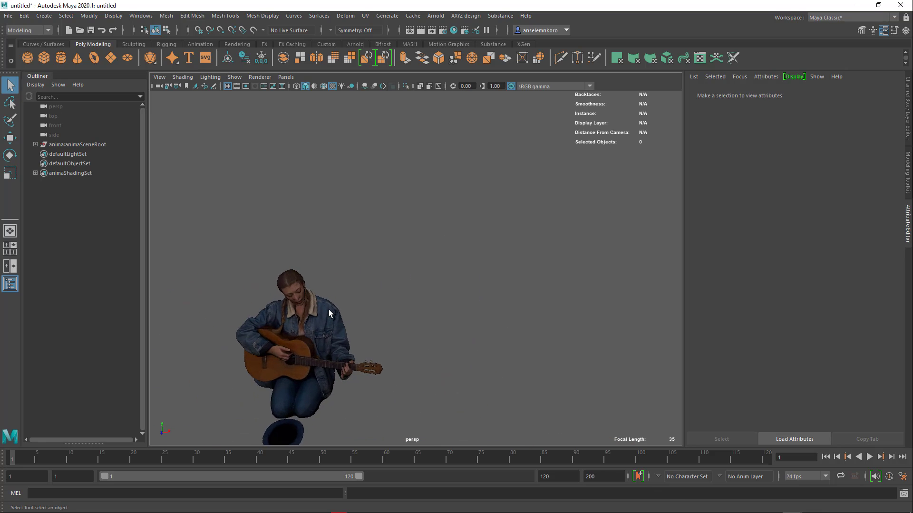
middle_click_drag(368, 295, 393, 283, "alt")
left_click(325, 331)
key("f")
scroll(435, 209, "down", 5)
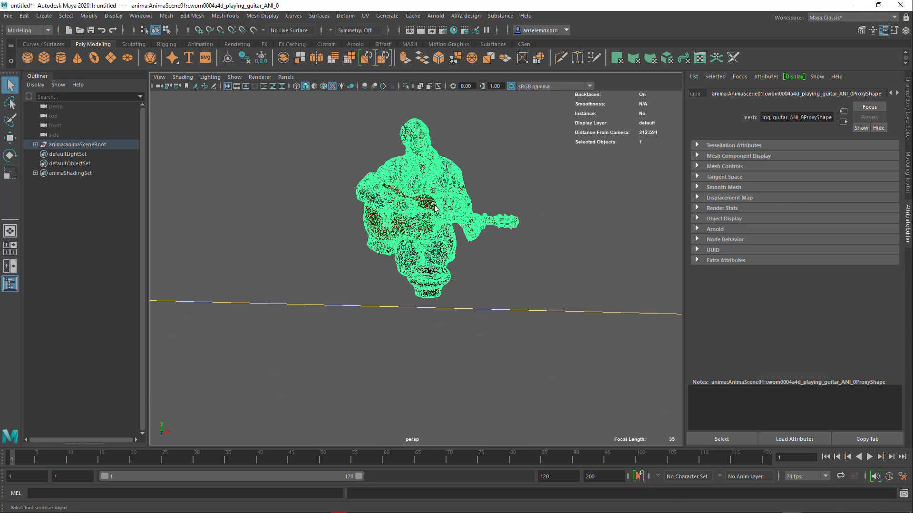
scroll(513, 174, "up", 3)
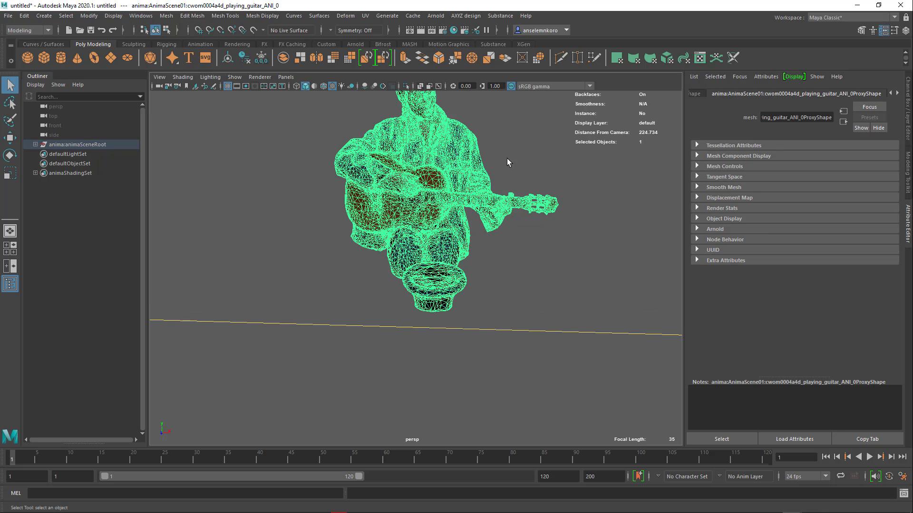
Deselect the guitarist and adjust the view to show the whole figure and hat.
left_click(555, 186)
middle_click_drag(564, 197, 542, 338, "alt")
scroll(424, 284, "up", 5)
left_click_drag(413, 327, 403, 295, "alt")
middle_click_drag(404, 281, 414, 208, "alt")
scroll(493, 298, "down", 6)
middle_click_drag(438, 279, 436, 335, "alt")
scroll(437, 337, "up", 5)
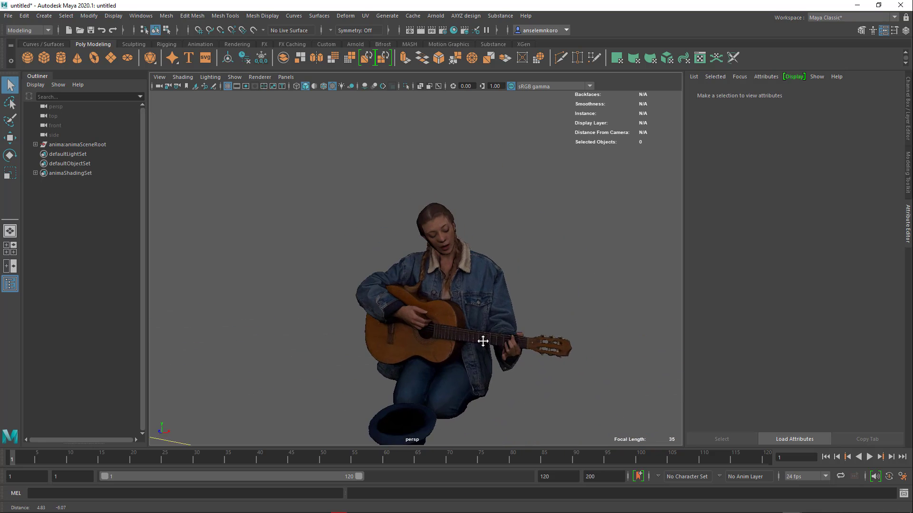
scroll(511, 301, "down", 3)
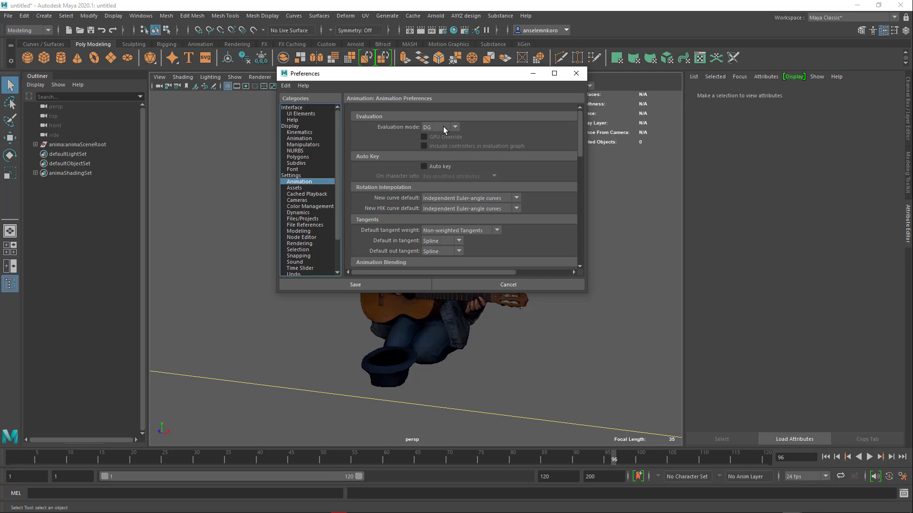
Play the animation with Arnold IPR rendering, scrub back to frame 96, replay, then stop.
left_click(869, 457)
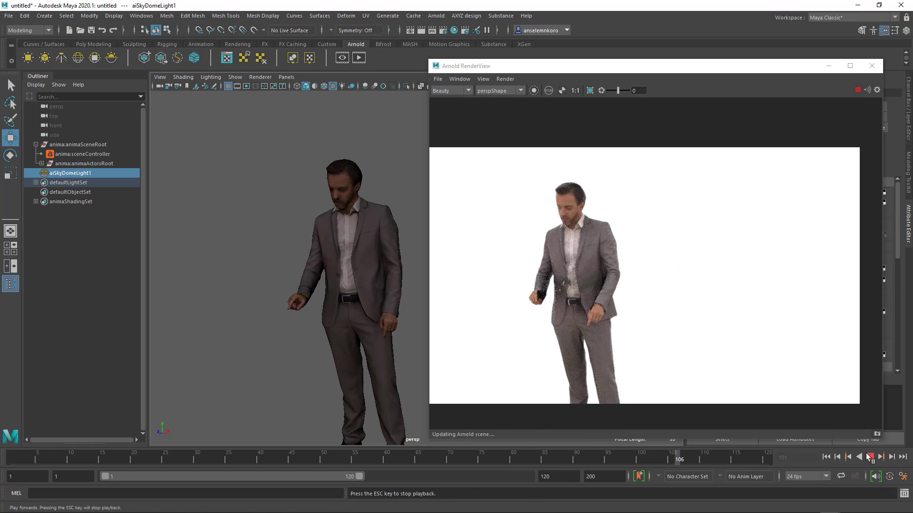
left_click(870, 457)
left_click_drag(632, 458, 601, 451)
left_click(868, 456)
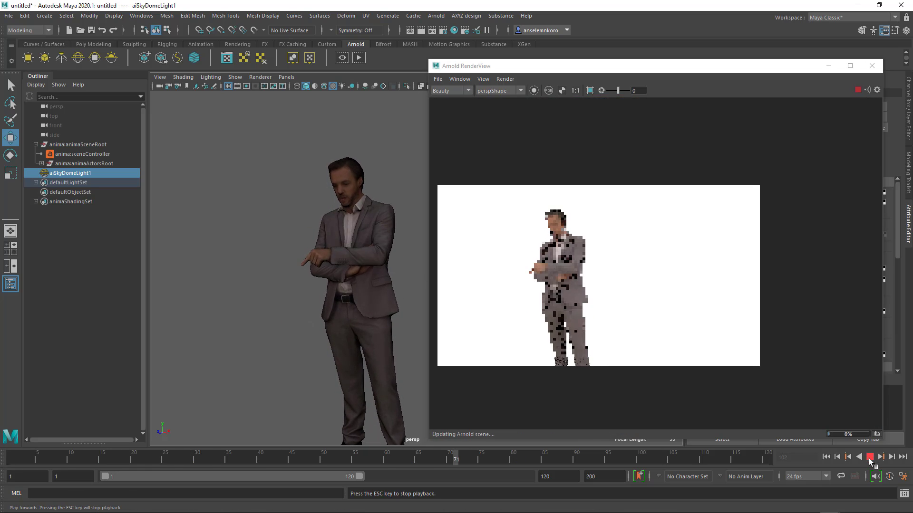
left_click(869, 457)
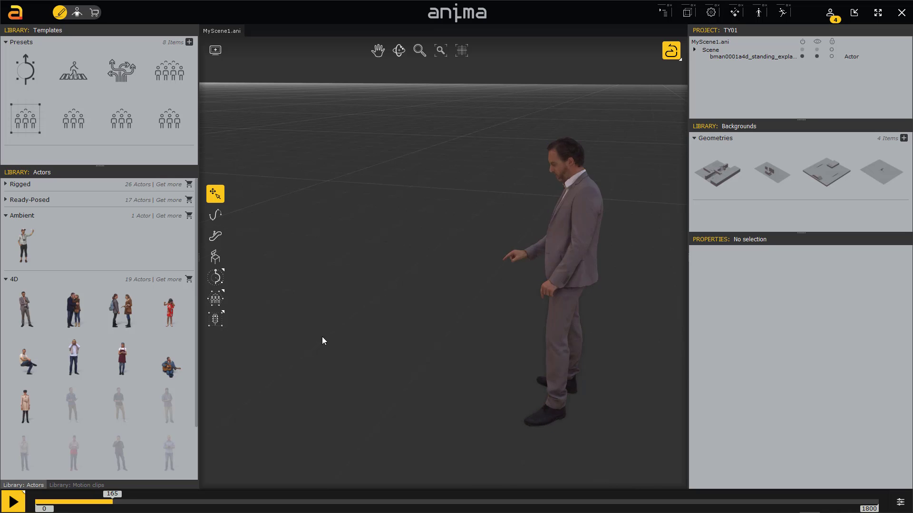
Add the ccou0002a4d_standing_talking_ANI couple beside the standing man, test its rotation, and deselect it.
left_click_drag(73, 308, 343, 266)
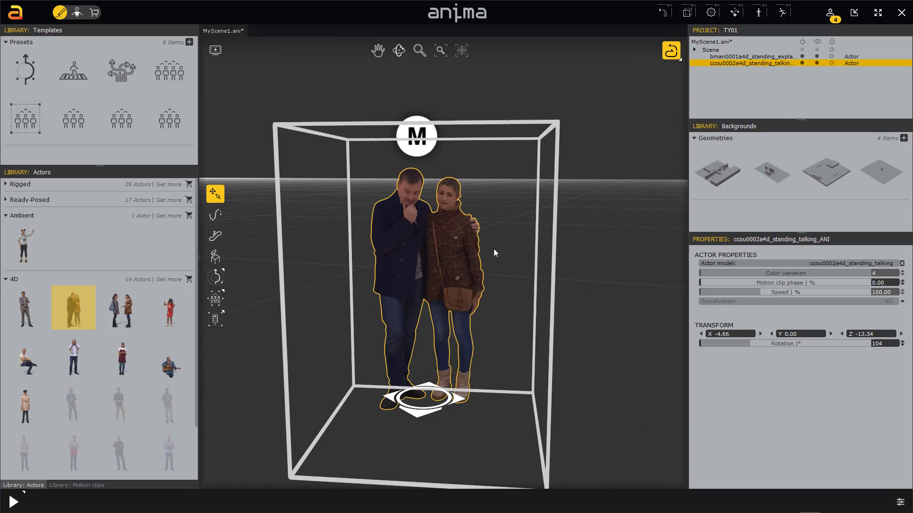
mouse_move(746, 344)
left_mouse_down()
mouse_move(782, 346)
mouse_move(750, 343)
left_mouse_up()
left_click(250, 305)
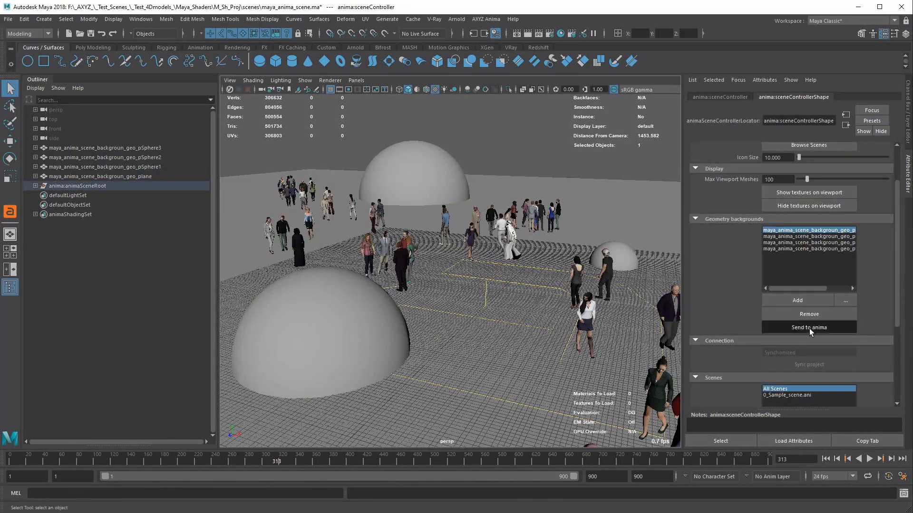
left_click(808, 329)
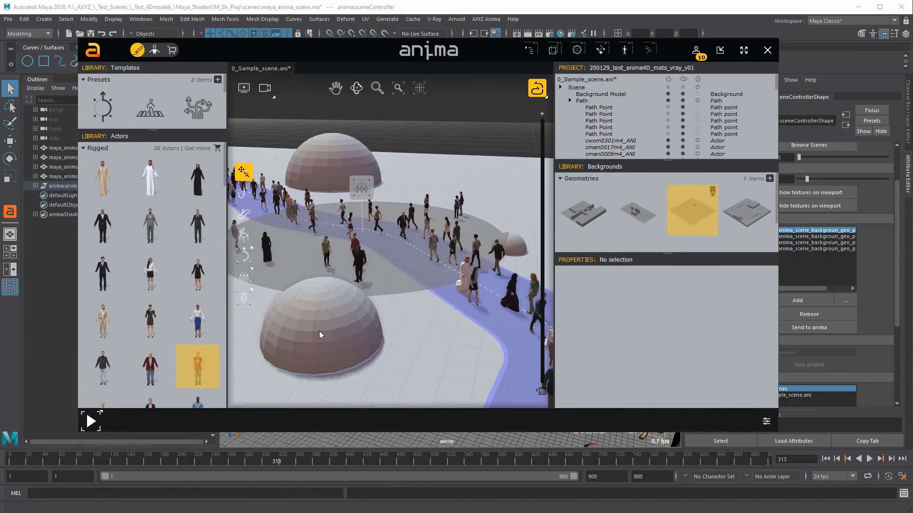
Expand persp1, select perspShape2 and turn on anima's sync to the Maya camera.
middle_click_drag(319, 336, 362, 266, "alt")
left_click(415, 318)
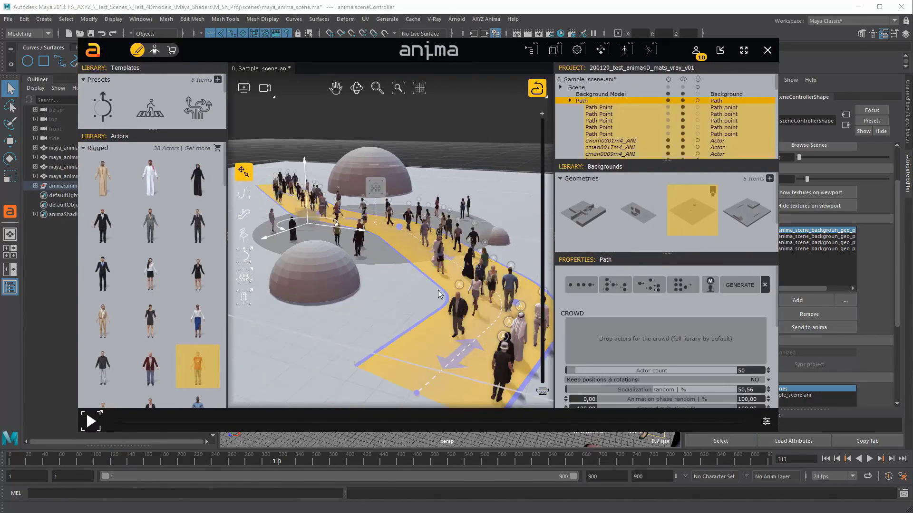
middle_click_drag(412, 304, 374, 284, "alt")
right_click_drag(374, 284, 378, 286)
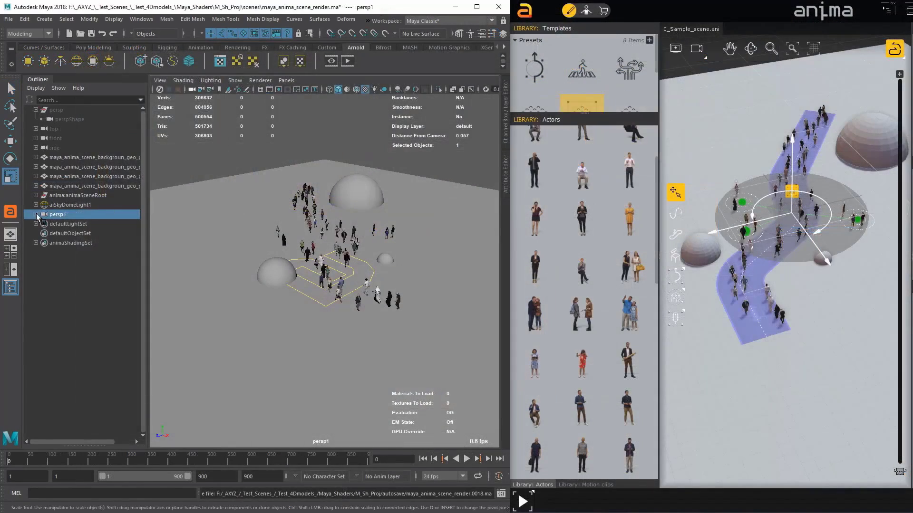
left_click(36, 214)
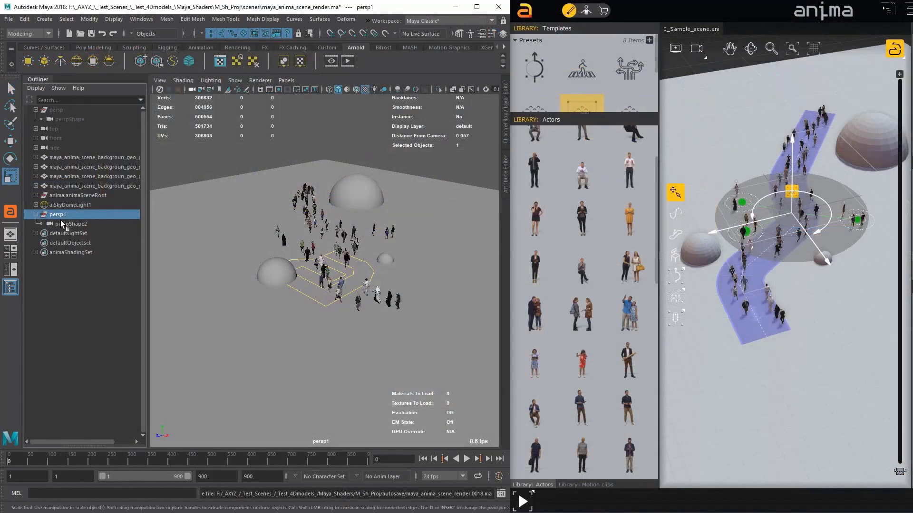
left_click_drag(288, 303, 372, 315, "alt")
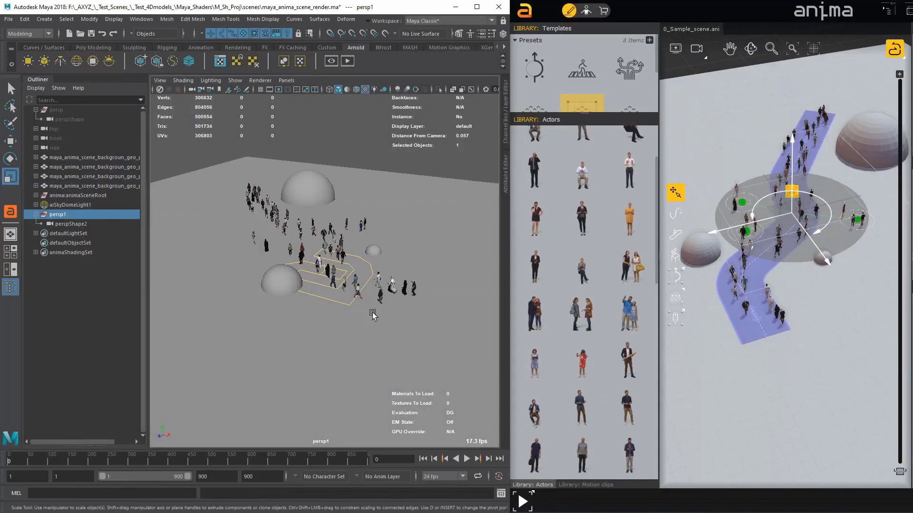
left_click(701, 62)
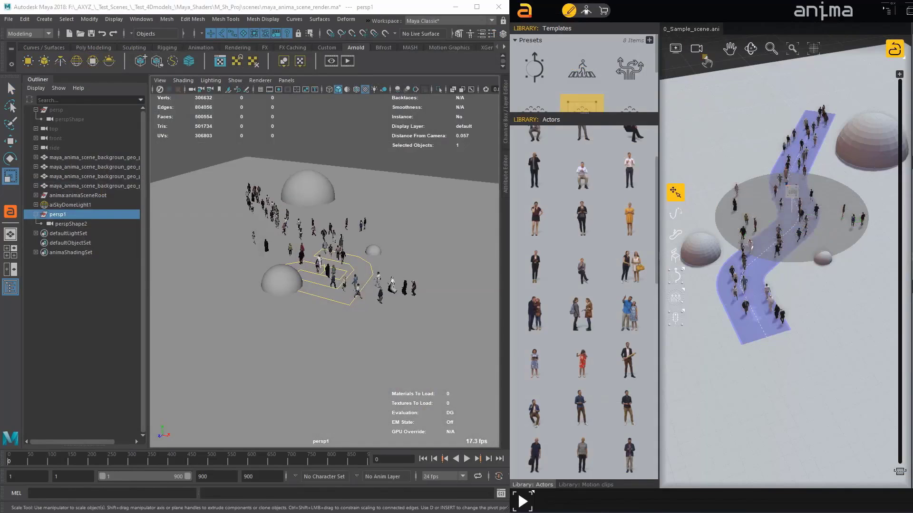
left_click(76, 225)
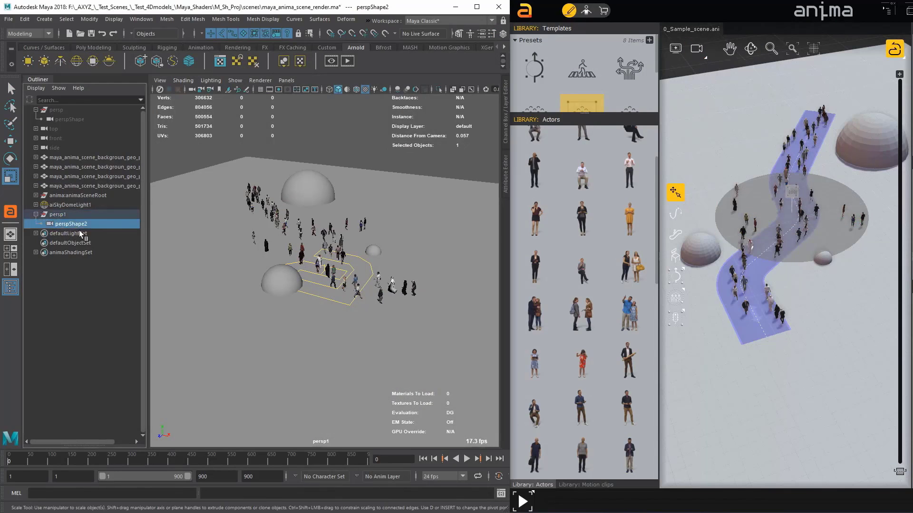
left_click(696, 49)
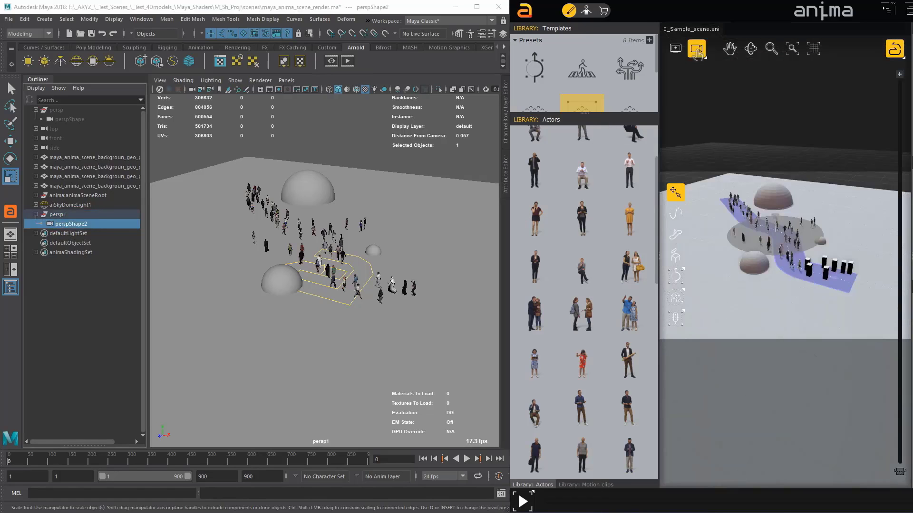
Tumble, dolly and track the Maya camera in close to the crowd from a lower side angle.
right_click_drag(361, 259, 404, 261, "alt")
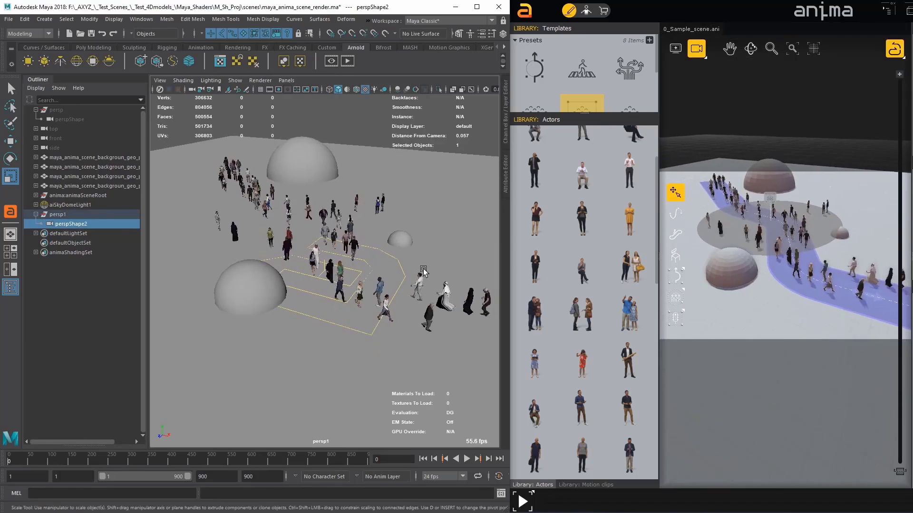
left_click_drag(404, 262, 328, 252, "alt")
right_click_drag(328, 252, 385, 278, "alt")
middle_click_drag(385, 281, 323, 250, "alt")
right_click_drag(308, 249, 343, 259, "alt")
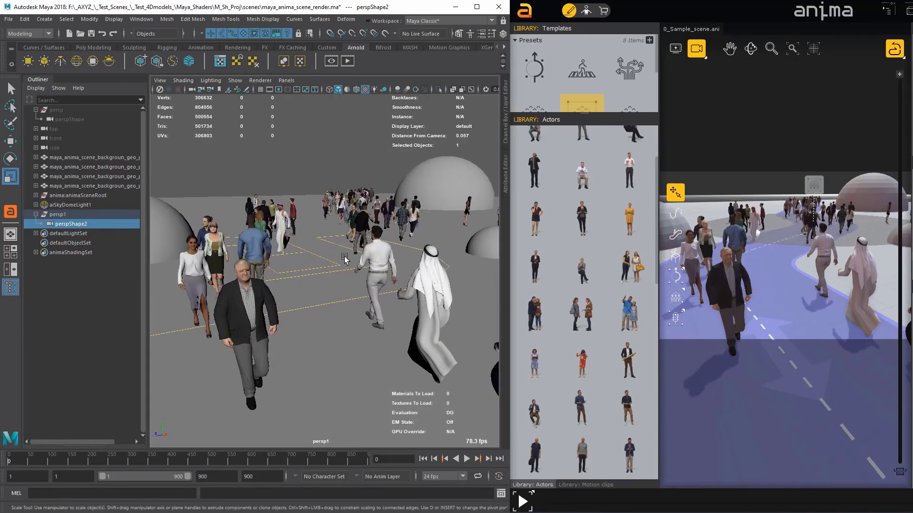
middle_click_drag(338, 252, 340, 258, "alt")
Show the film gate, hide the anima library and keep reframing the crowd with the synced camera.
left_click(270, 89)
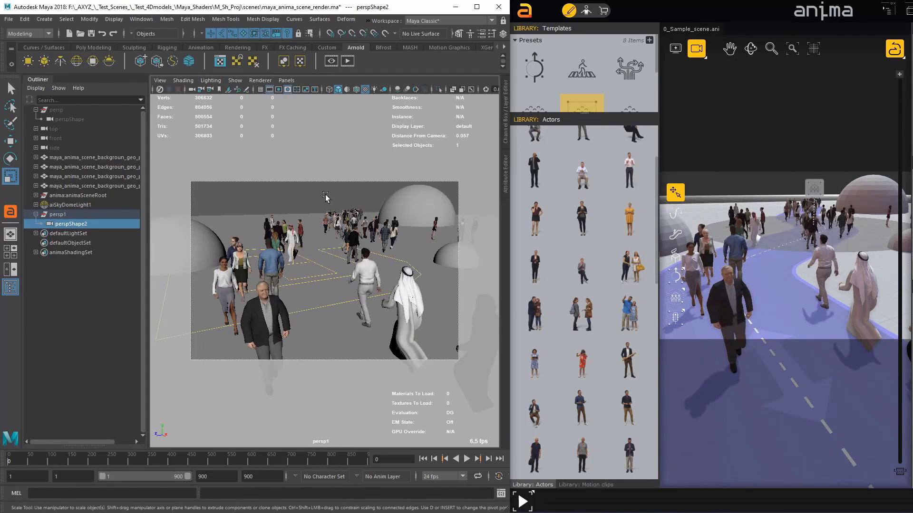
left_click(779, 305)
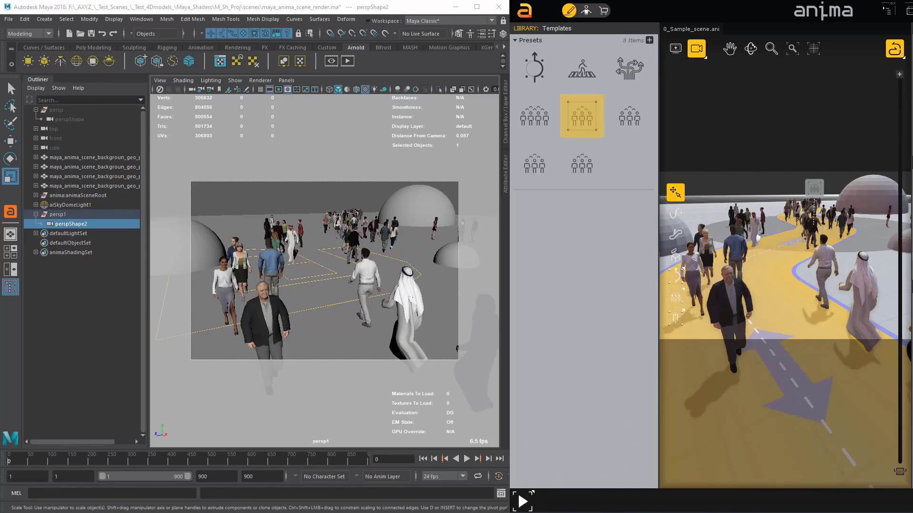
left_click(869, 59)
mouse_move(337, 278)
right_mouse_down("alt")
mouse_move(375, 285)
mouse_move(331, 286)
right_mouse_up("alt")
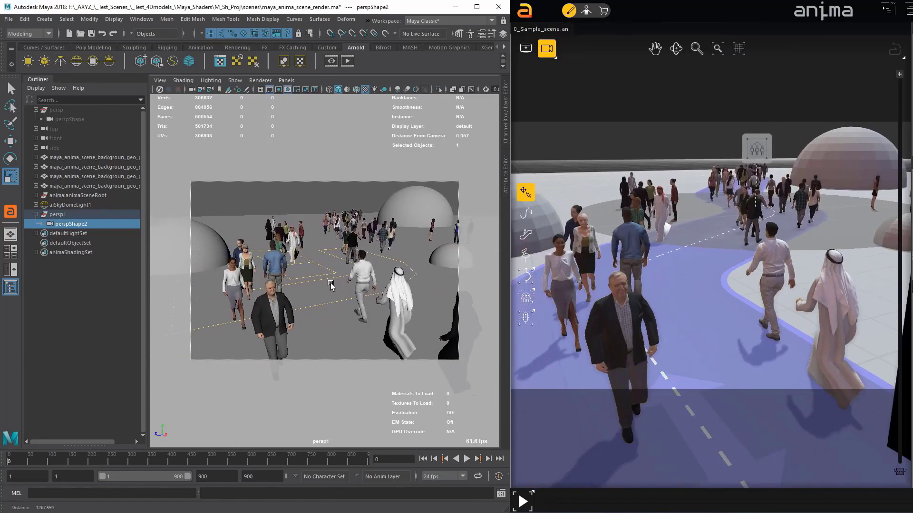
left_click_drag(331, 285, 376, 282, "alt")
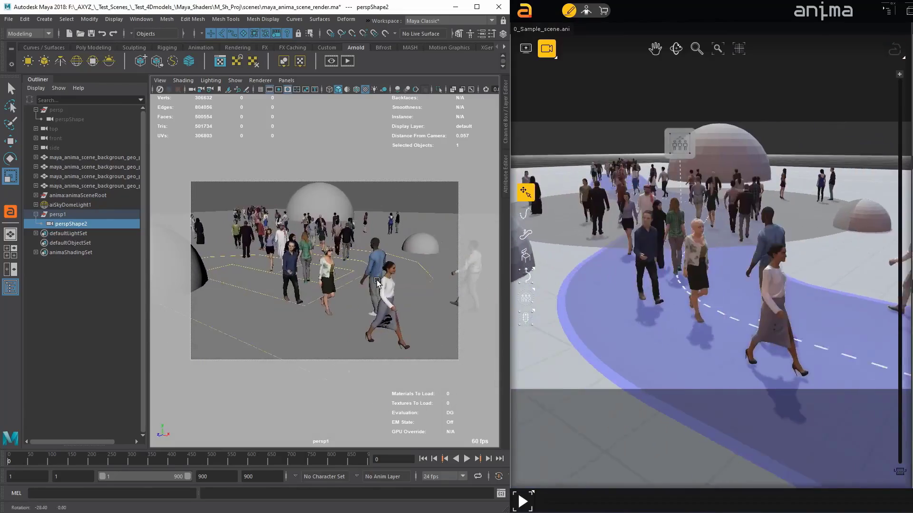
middle_click_drag(377, 282, 309, 277, "alt")
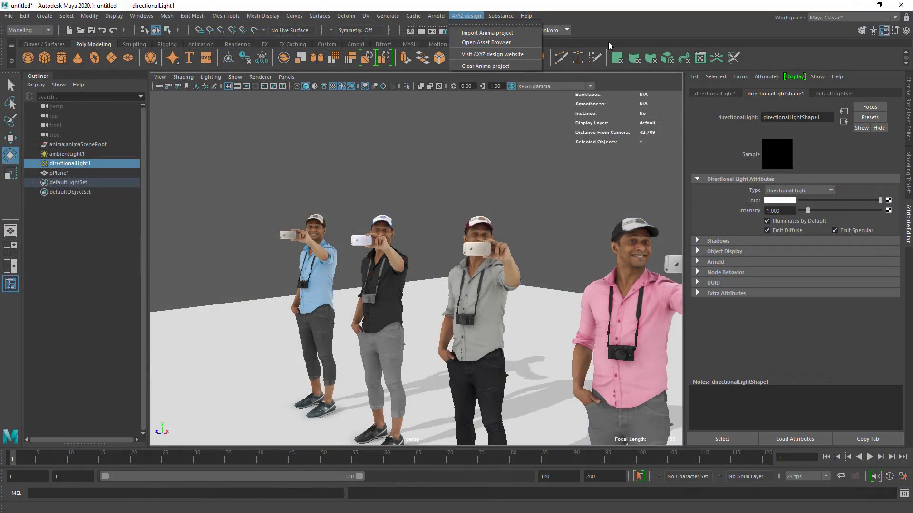
Place the cman0006a4d_taking_photo actor on the bridge terrain and rotate him to 120.
left_click(605, 39)
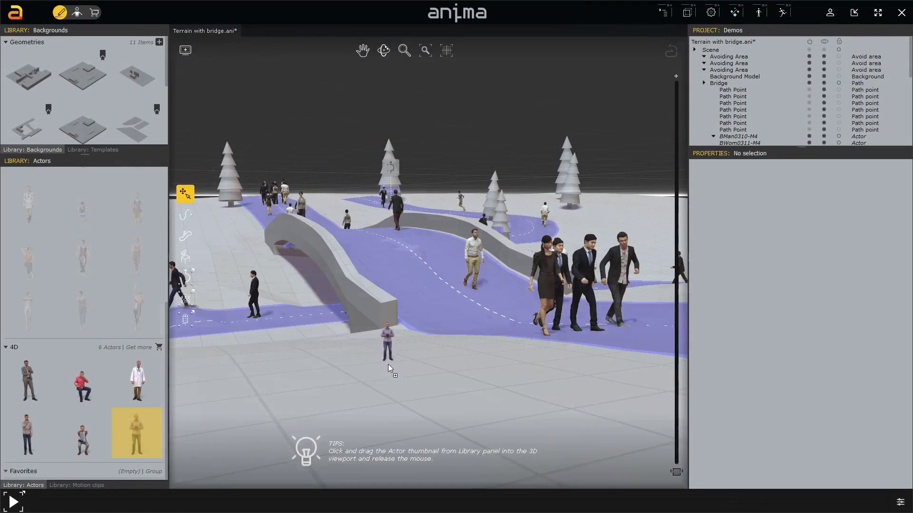
left_click_drag(388, 364, 388, 364)
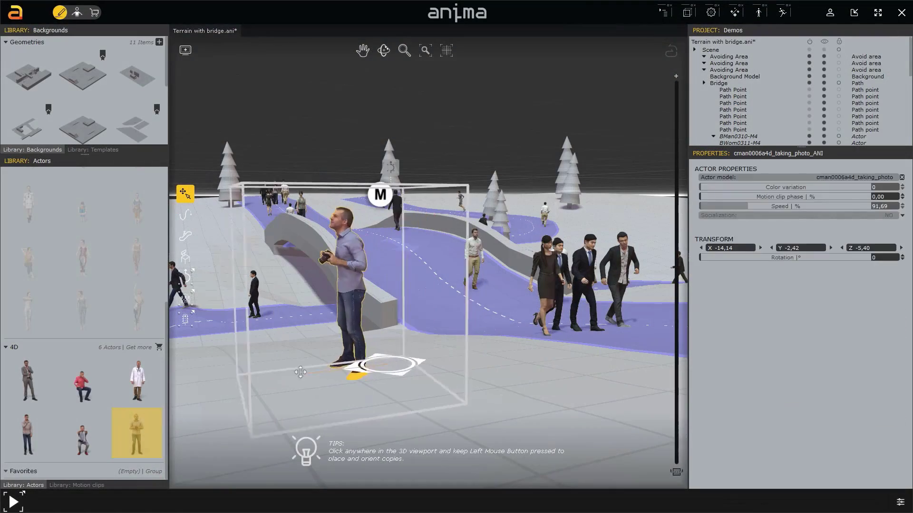
left_click_drag(236, 344, 210, 325)
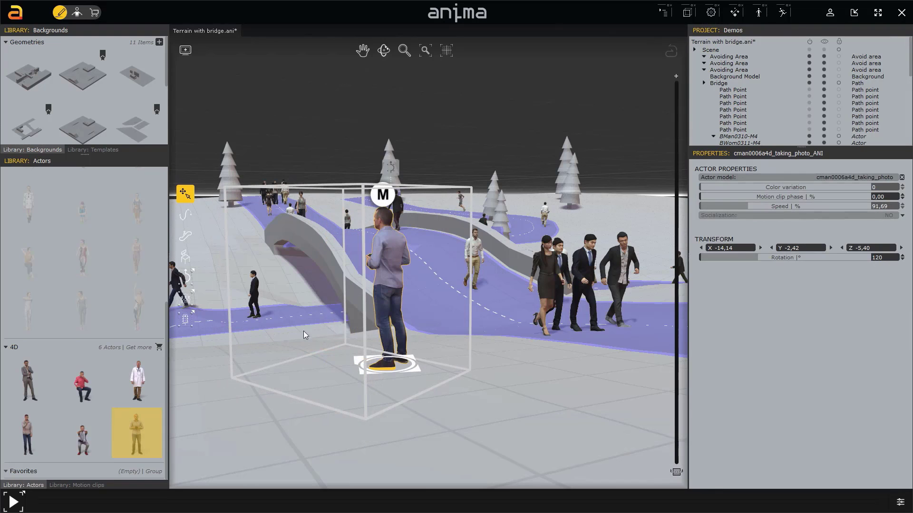
scroll(315, 335, "down", 2)
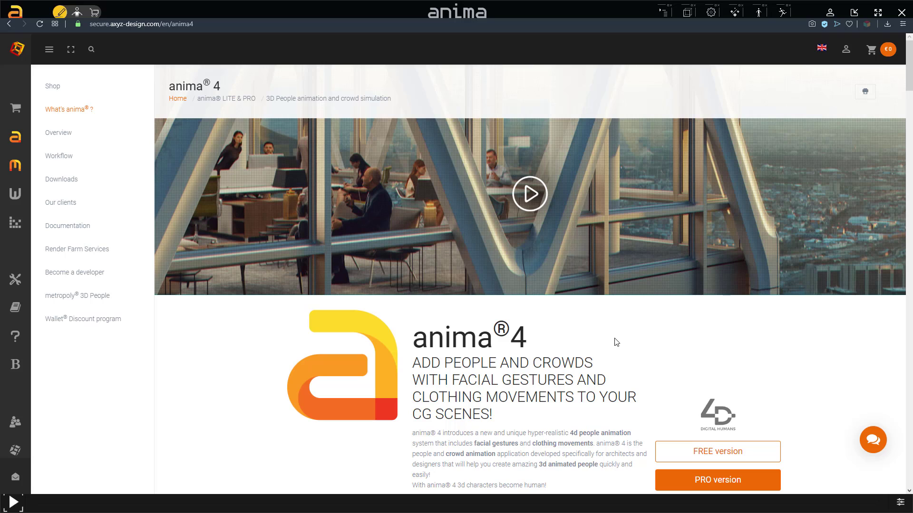
Scroll down the anima 4 page to the 3ds Max, Maya, Cinema 4D and UE4 plugins and workflow diagram.
scroll(616, 342, "down", 3)
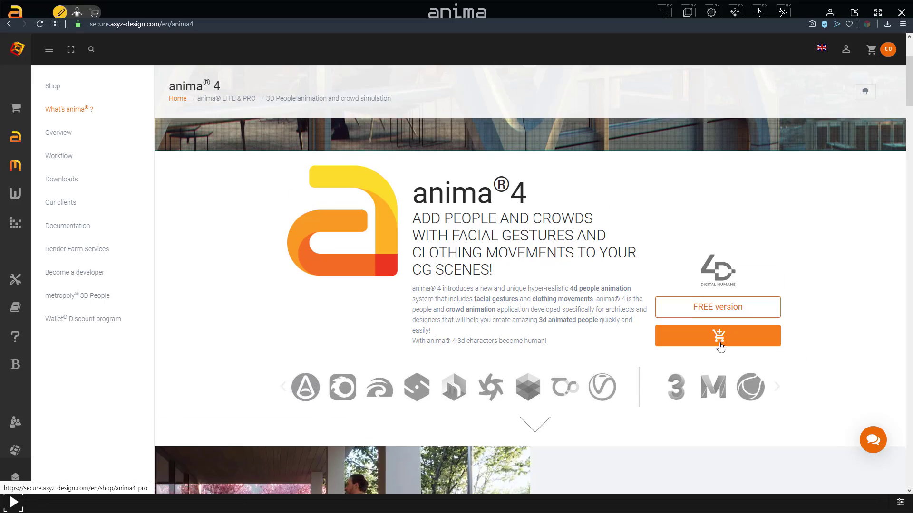
scroll(720, 346, "down", 5)
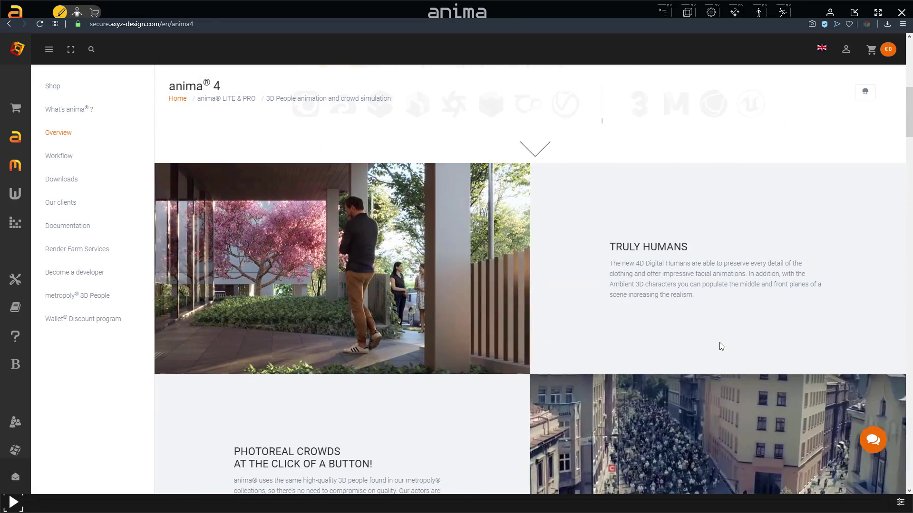
scroll(720, 346, "down", 3)
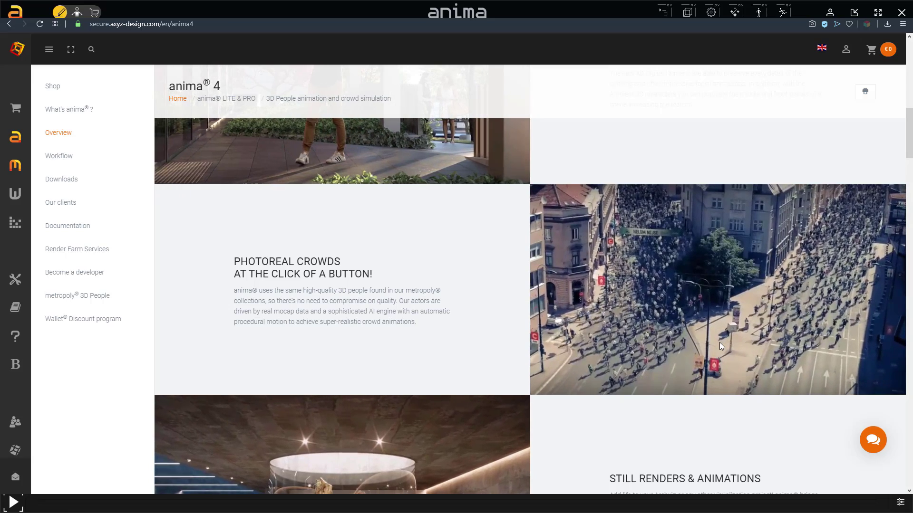
scroll(719, 343, "down", 3)
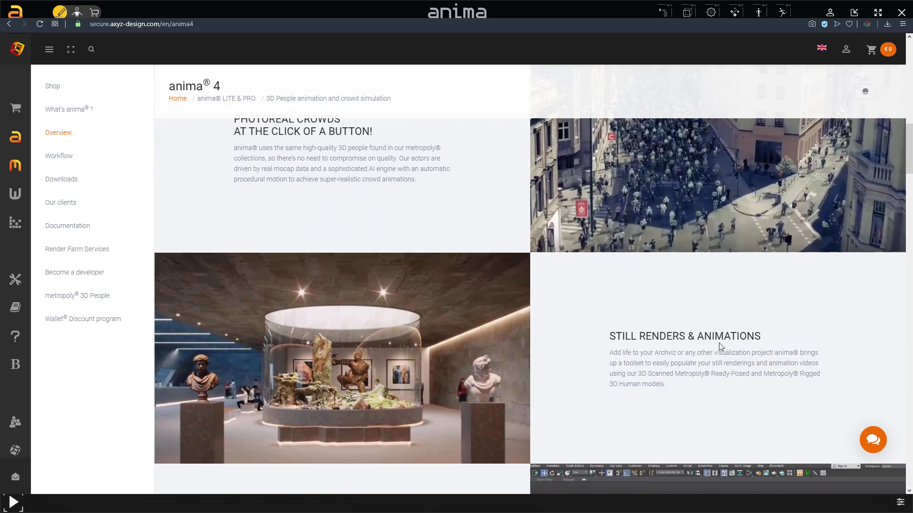
scroll(718, 343, "down", 2)
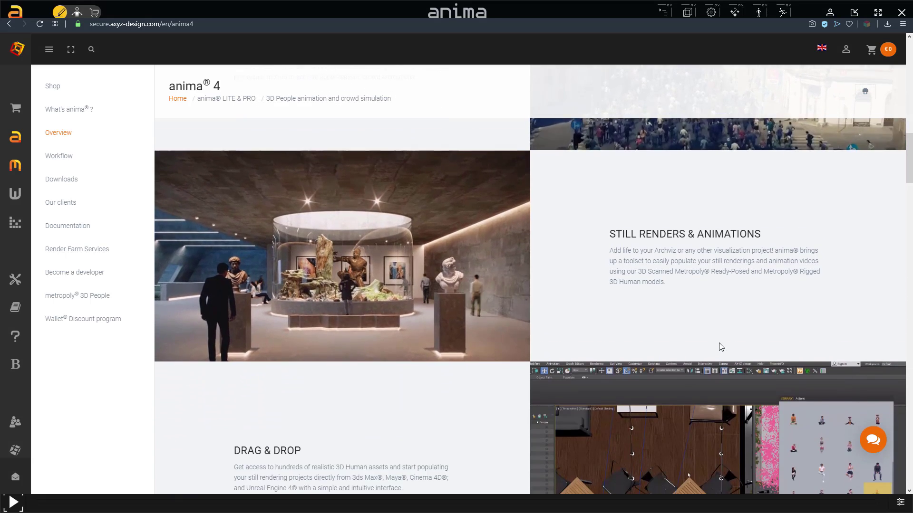
scroll(719, 343, "down", 3)
scroll(719, 347, "down", 3)
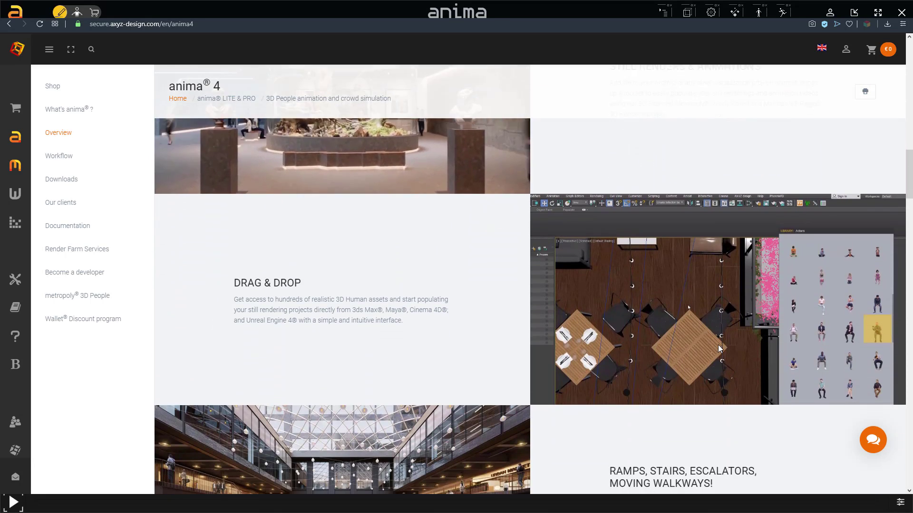
scroll(719, 348, "down", 3)
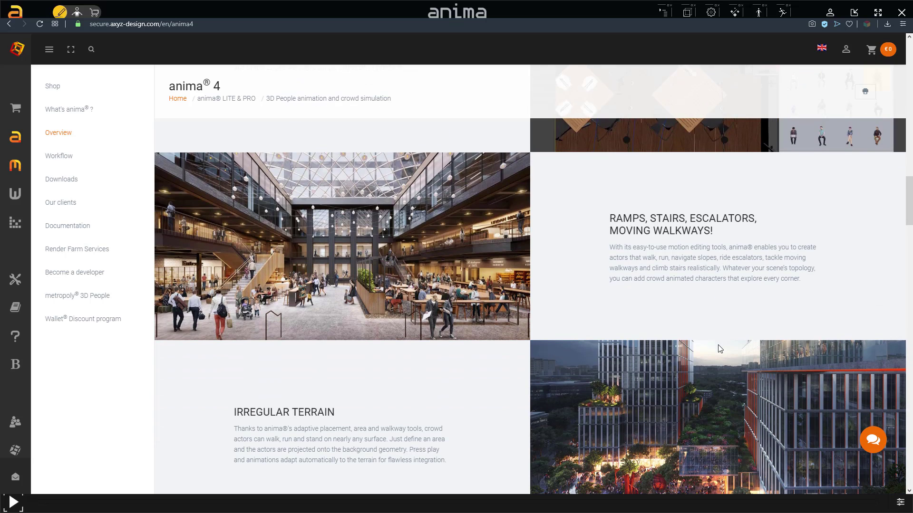
scroll(720, 348, "down", 4)
scroll(719, 350, "down", 2)
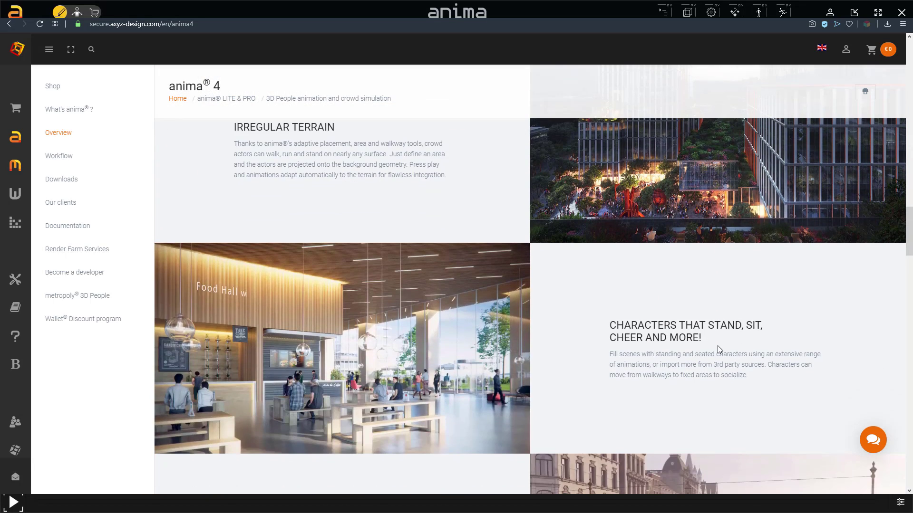
scroll(717, 350, "down", 3)
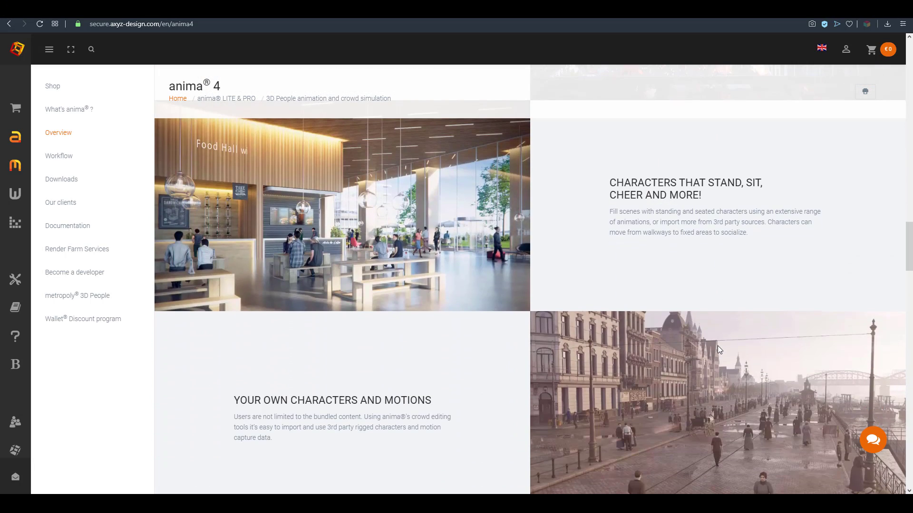
scroll(718, 346, "down", 3)
scroll(719, 349, "down", 2)
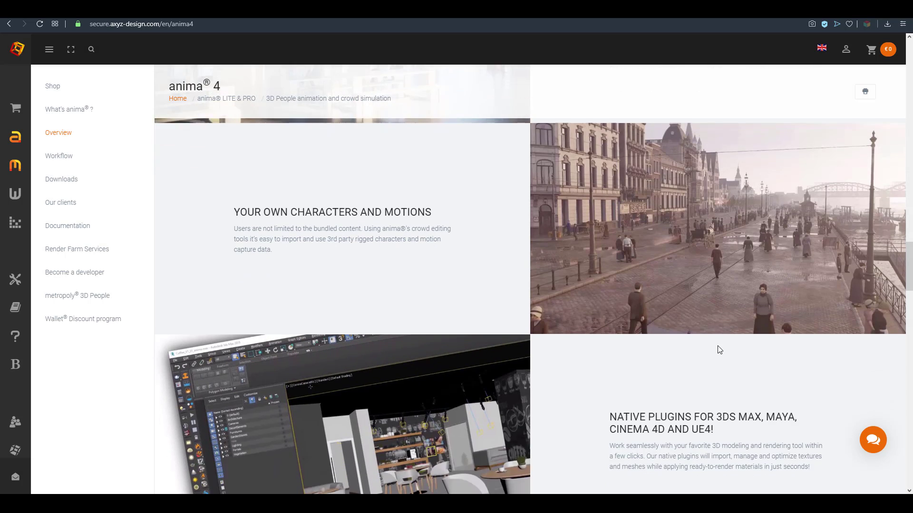
scroll(719, 350, "down", 2)
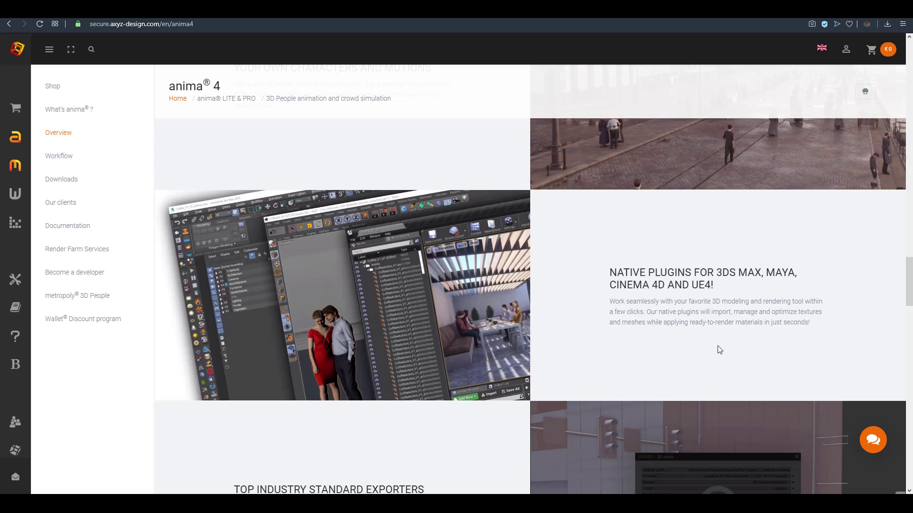
scroll(715, 349, "down", 3)
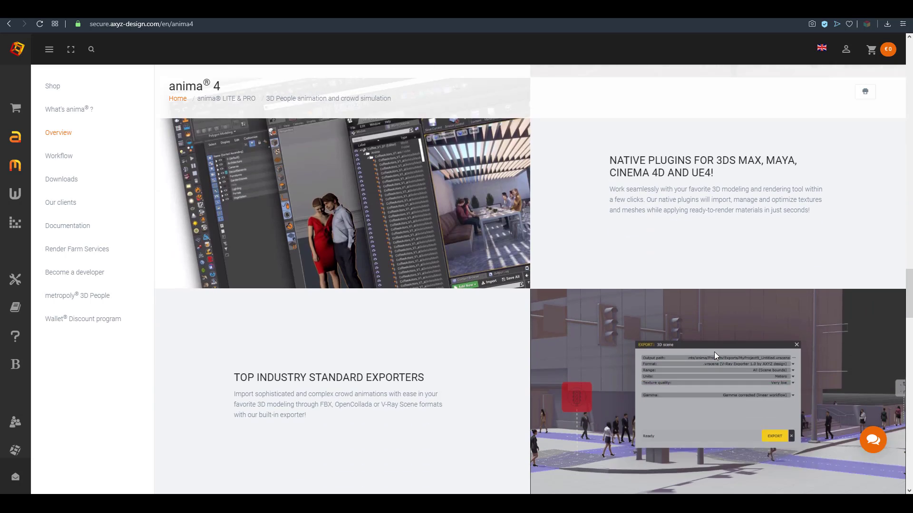
scroll(713, 356, "down", 4)
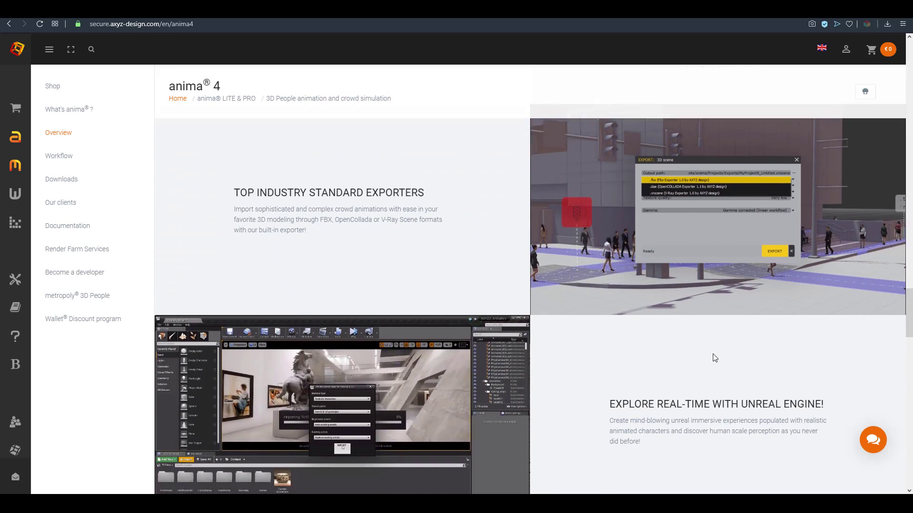
scroll(713, 357, "down", 6)
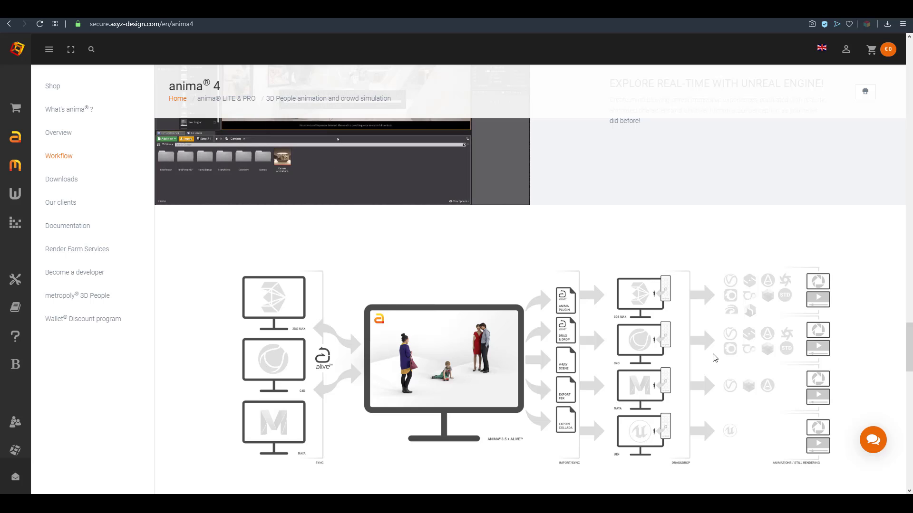
Scroll the AXYZ page past the MODEL/GATHER/SYNCHRONIZE/RENDER steps, pricing cards and client logos to the footer.
scroll(704, 356, "down", 3)
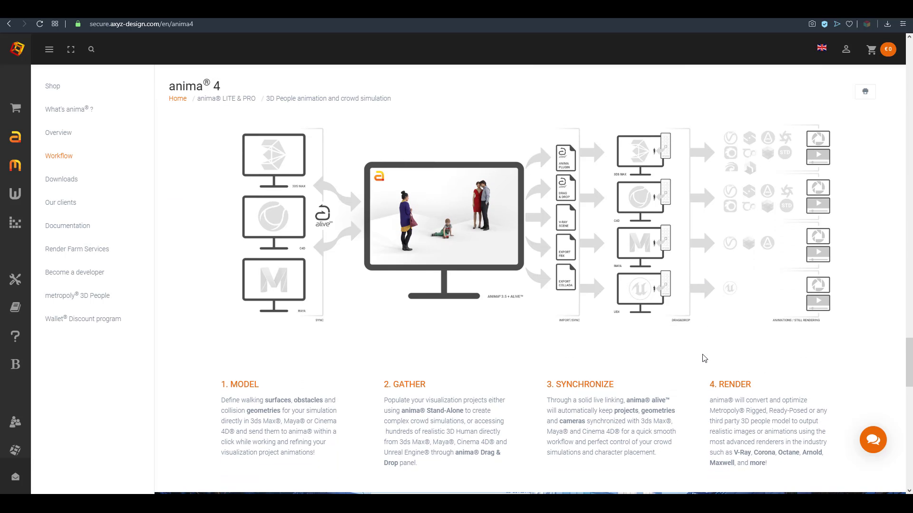
scroll(704, 358, "down", 4)
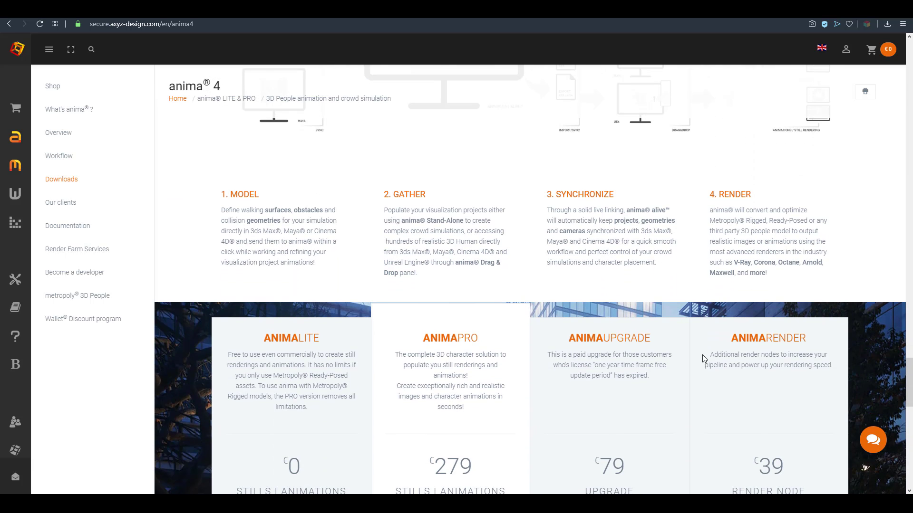
scroll(702, 355, "down", 4)
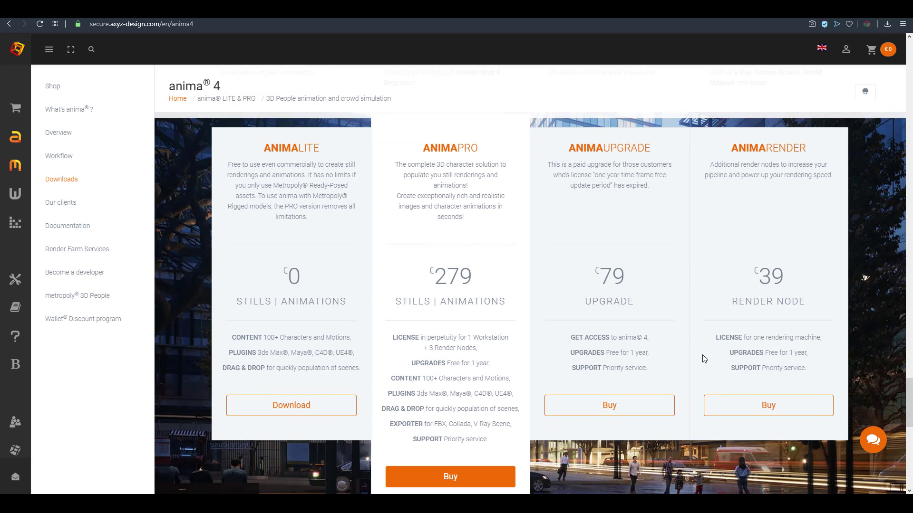
scroll(704, 359, "down", 10)
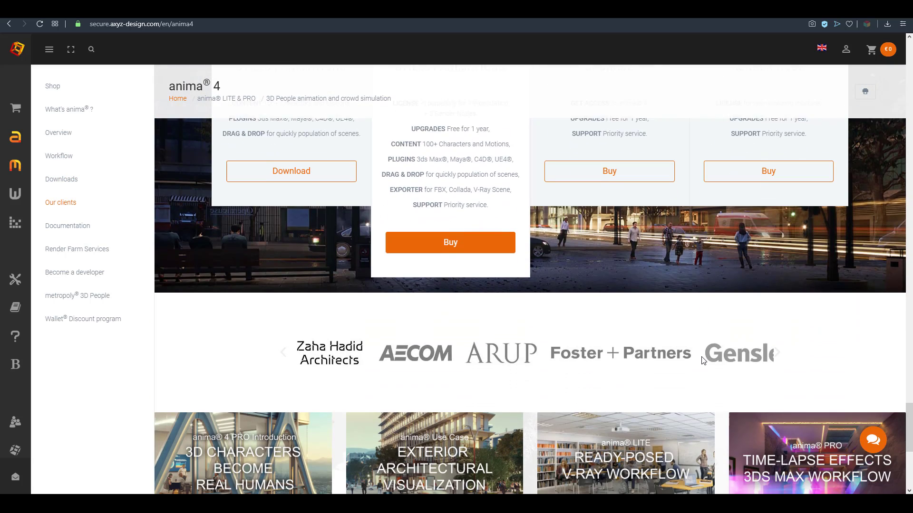
scroll(702, 360, "down", 1)
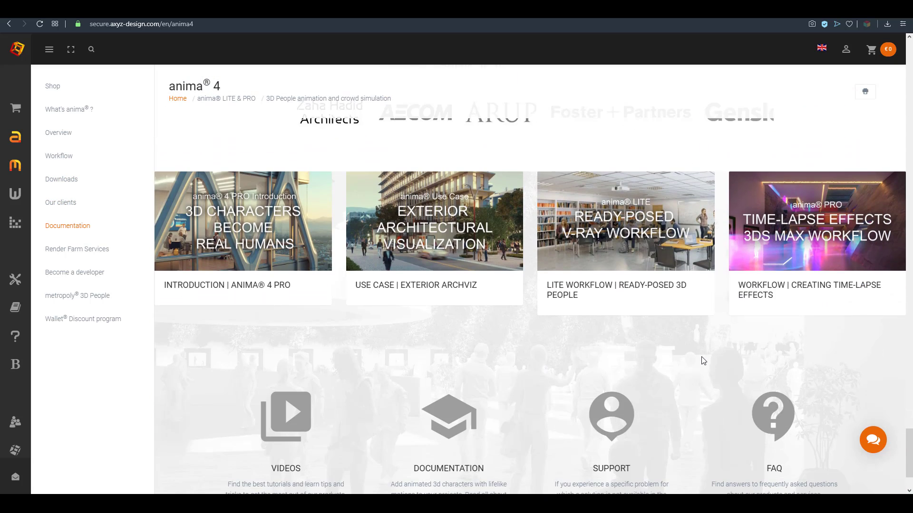
scroll(703, 361, "down", 2)
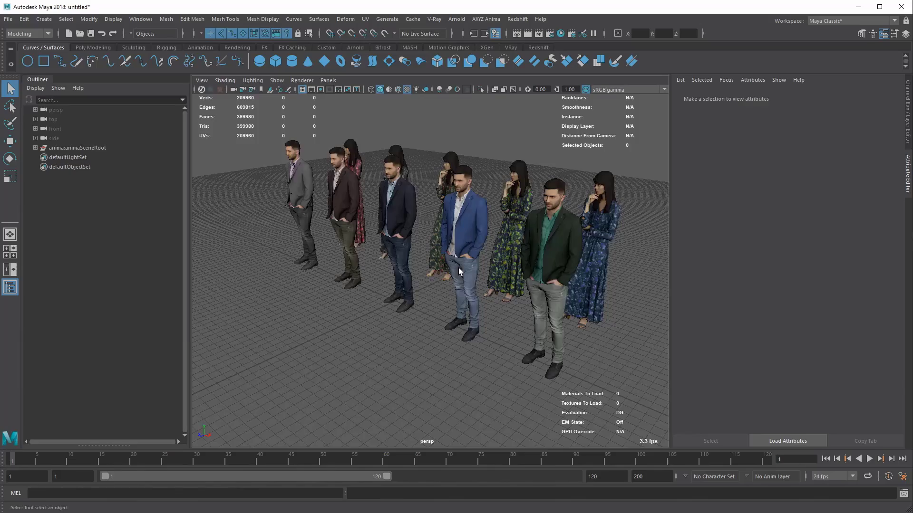
left_click_drag(476, 243, 520, 272, "alt")
Select one man in the crowd row and slide him out to the front right.
scroll(520, 273, "down", 2)
middle_click_drag(518, 272, 495, 228, "alt")
left_click(490, 230)
key("w")
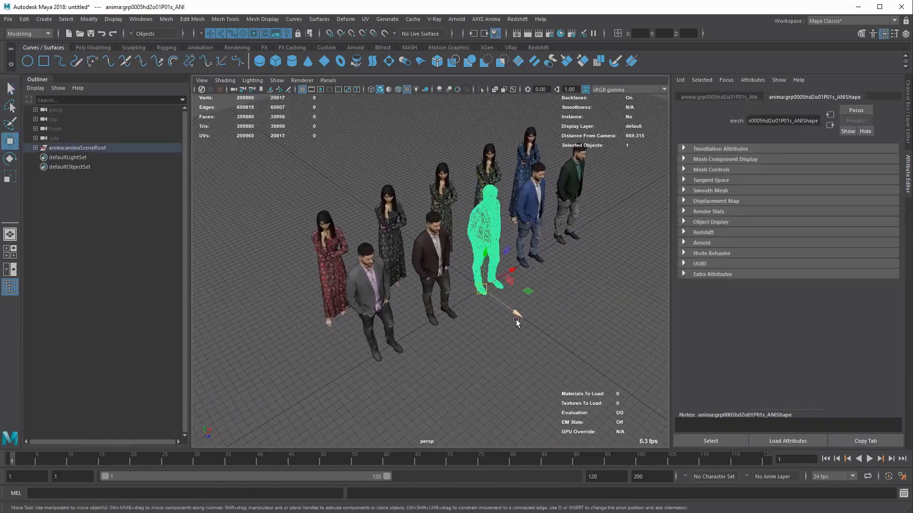
left_click_drag(530, 295, 621, 340)
Turn the man around his vertical axis and view the crowd from a new angle.
key("e")
left_click_drag(594, 367, 501, 322)
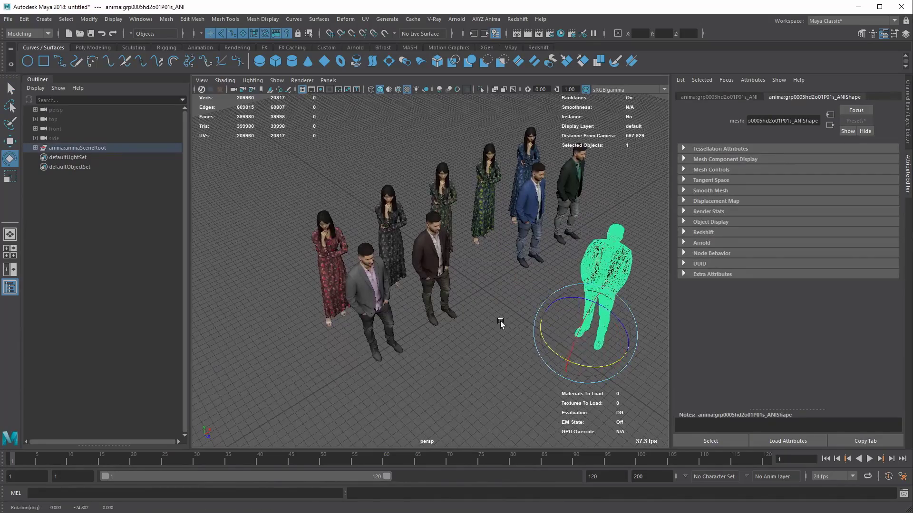
scroll(514, 327, "down", 3)
middle_click_drag(522, 328, 506, 290, "alt")
left_click_drag(455, 193, 521, 267, "alt")
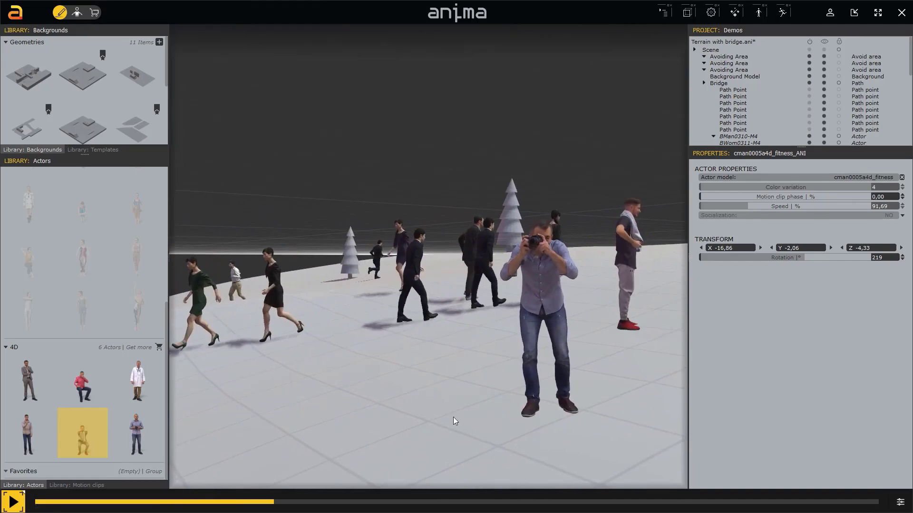
middle_click_drag(527, 410, 435, 412)
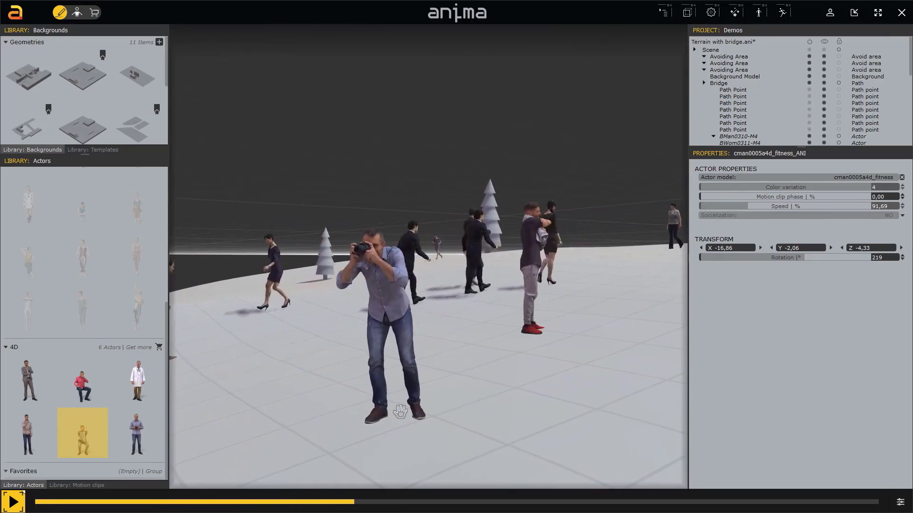
middle_click_drag(496, 392, 467, 414)
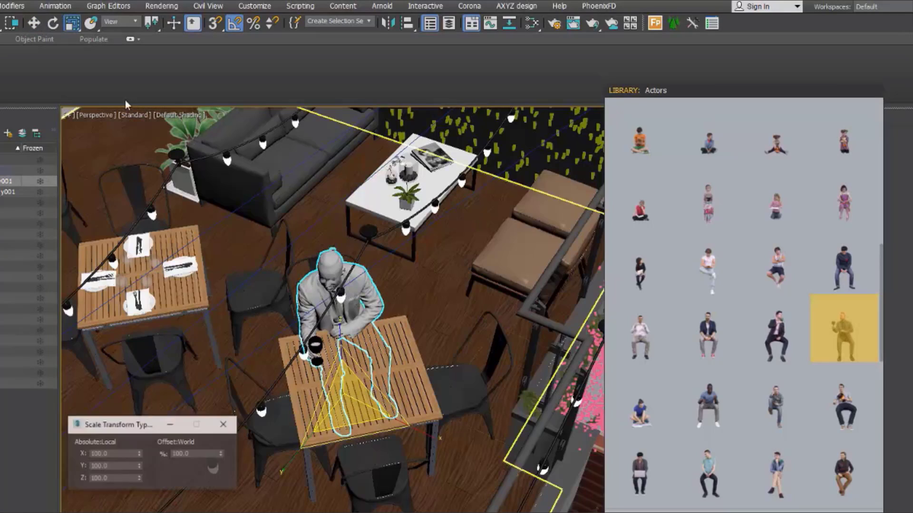
Mirror the seated man with a scale X of -100 and check his placement at table height.
type("-100")
key("Return")
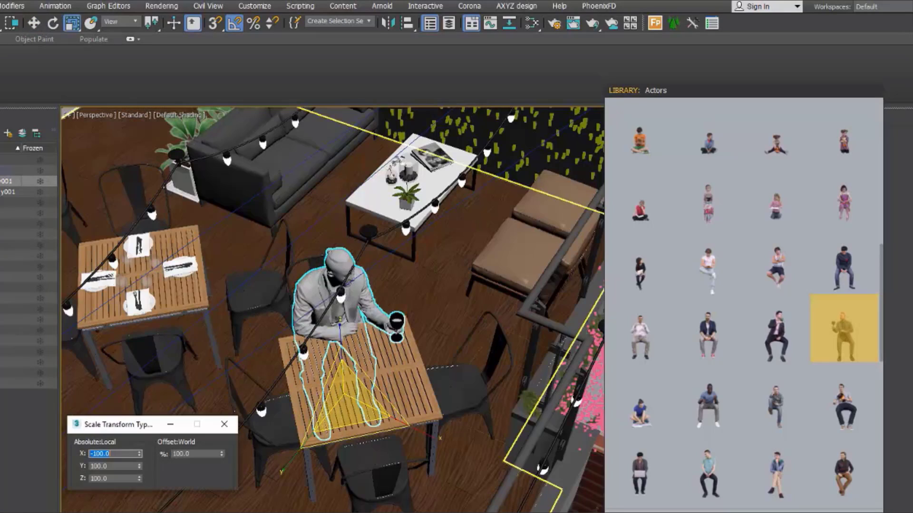
key("w")
middle_click_drag(333, 376, 368, 380, "alt")
middle_click_drag(369, 380, 358, 359, "alt")
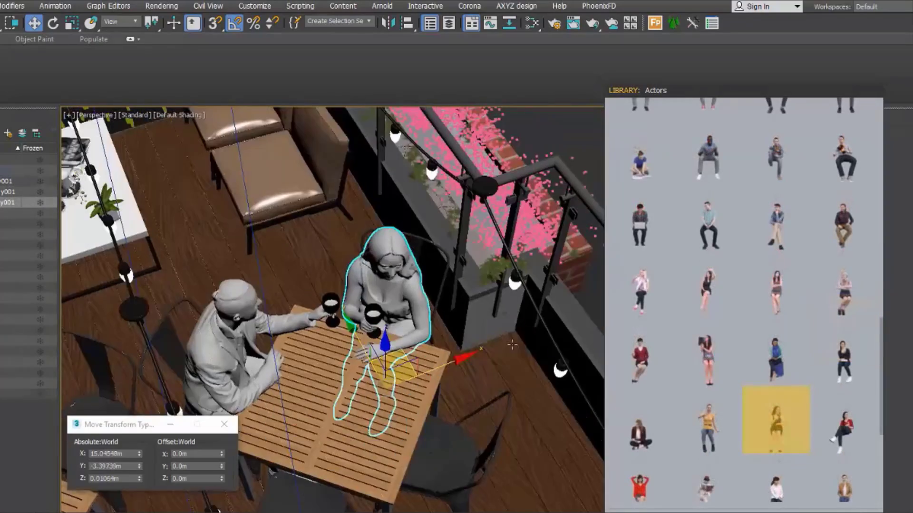
Bring the view down to the seated woman and ready her exact scale values for mirroring.
key("r")
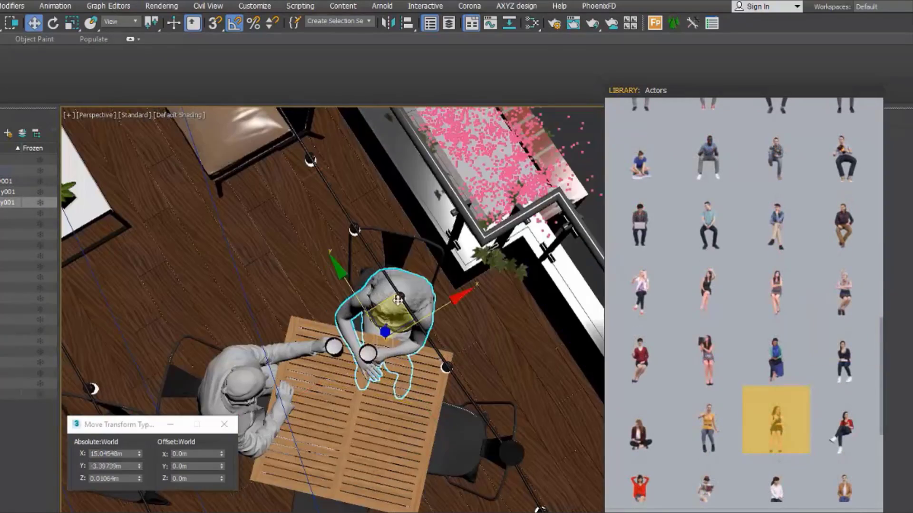
middle_click_drag(399, 359, 361, 404, "alt")
key("e")
key("w")
key("r")
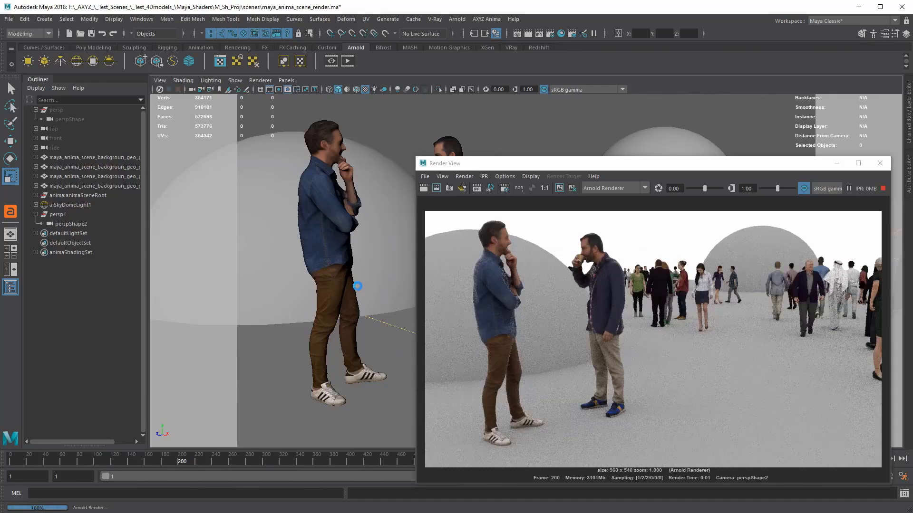
Frame the two talking men among the domes and bring up the AXYZ design plugin menu.
right_click_drag(373, 275, 318, 275, "alt")
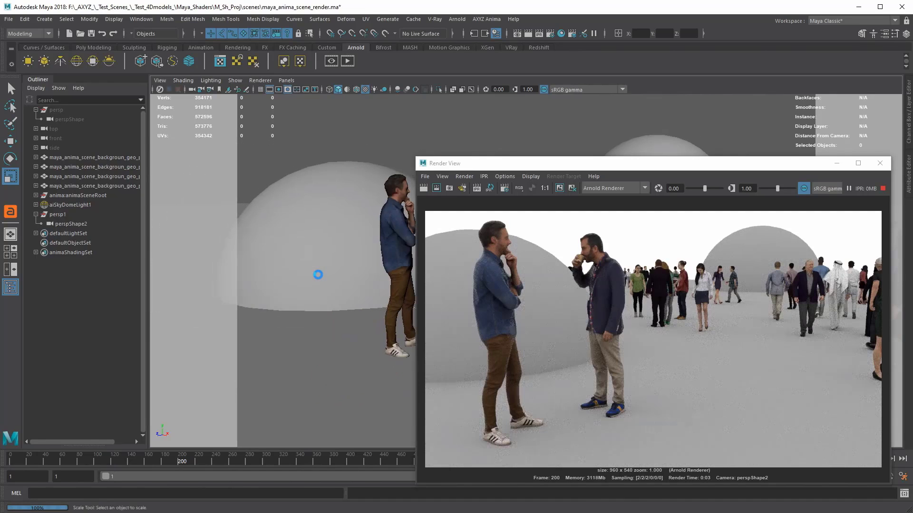
middle_click_drag(338, 279, 321, 280, "alt")
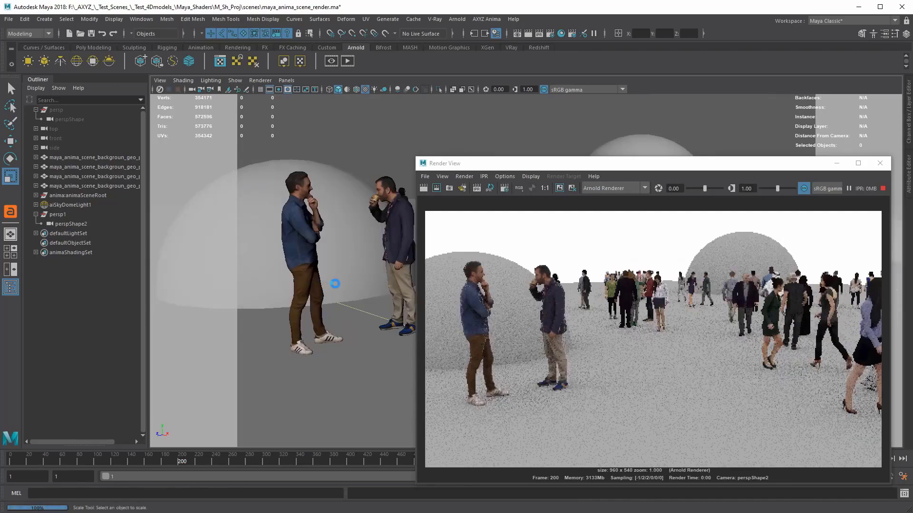
right_click_drag(332, 282, 351, 287, "alt")
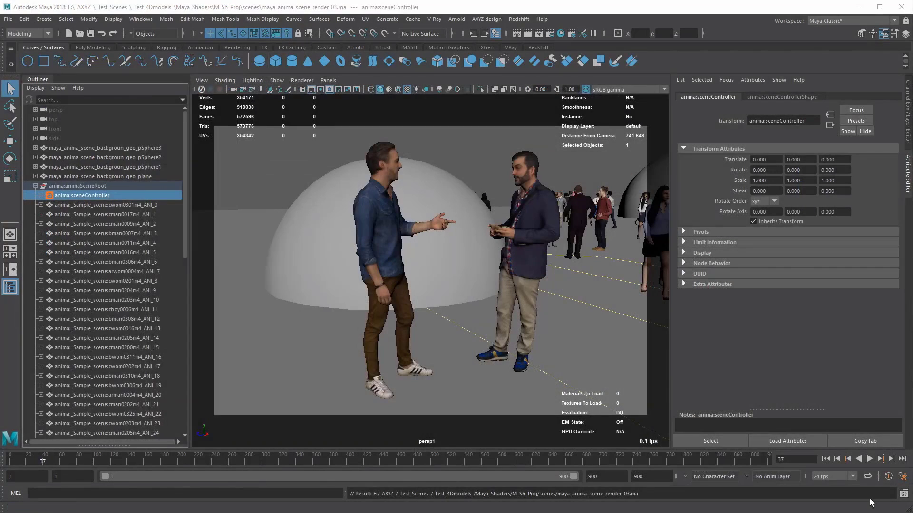
left_click(479, 18)
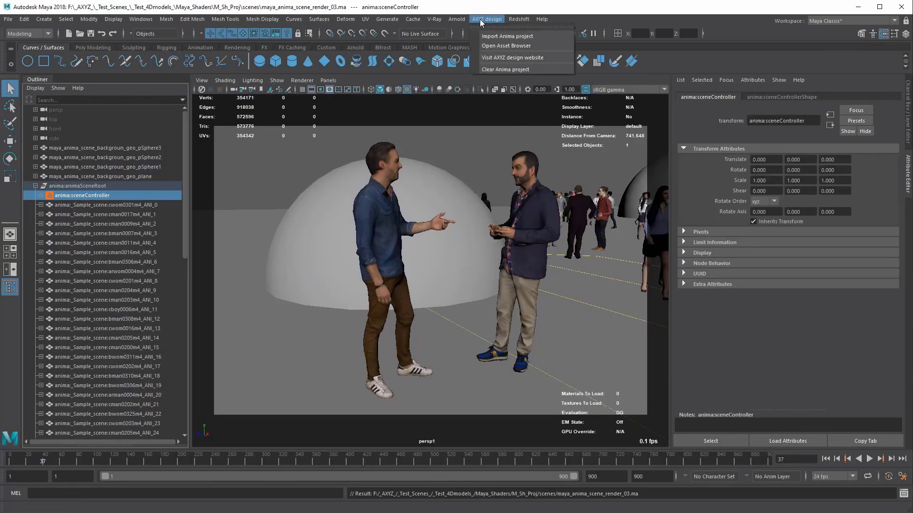